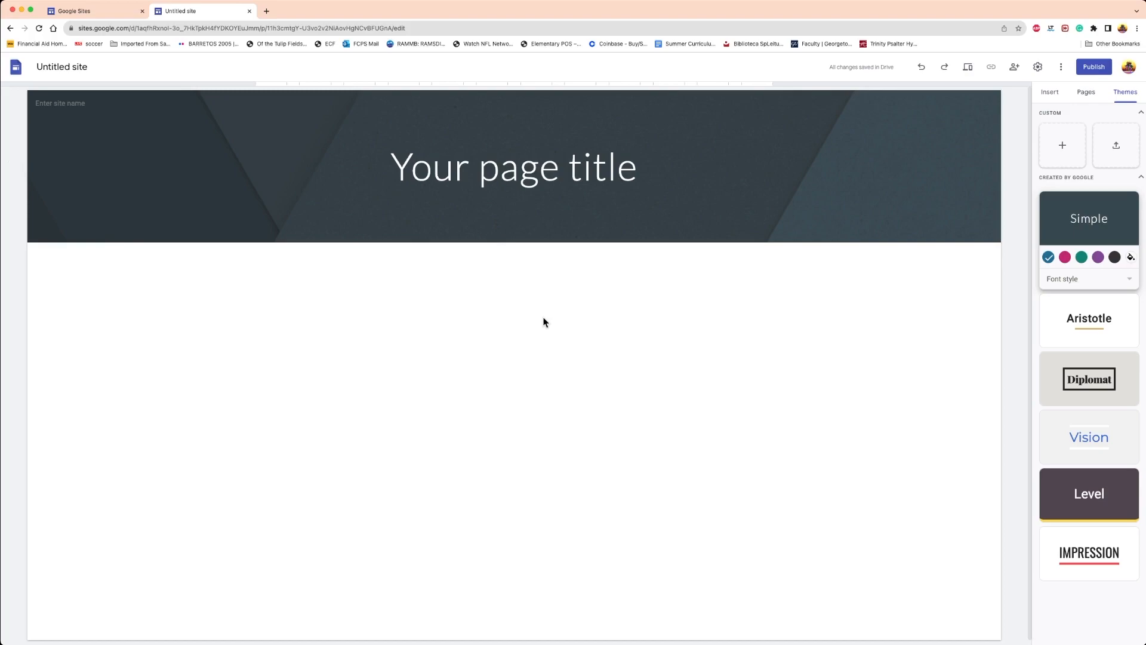
Bring up the list of insertable elements and content blocks instead of the themes.
{"action": "left_click", "coordinate": [1046, 94]}
{"action": "left_click", "coordinate": [1086, 93]}
{"action": "left_click", "coordinate": [1057, 94]}
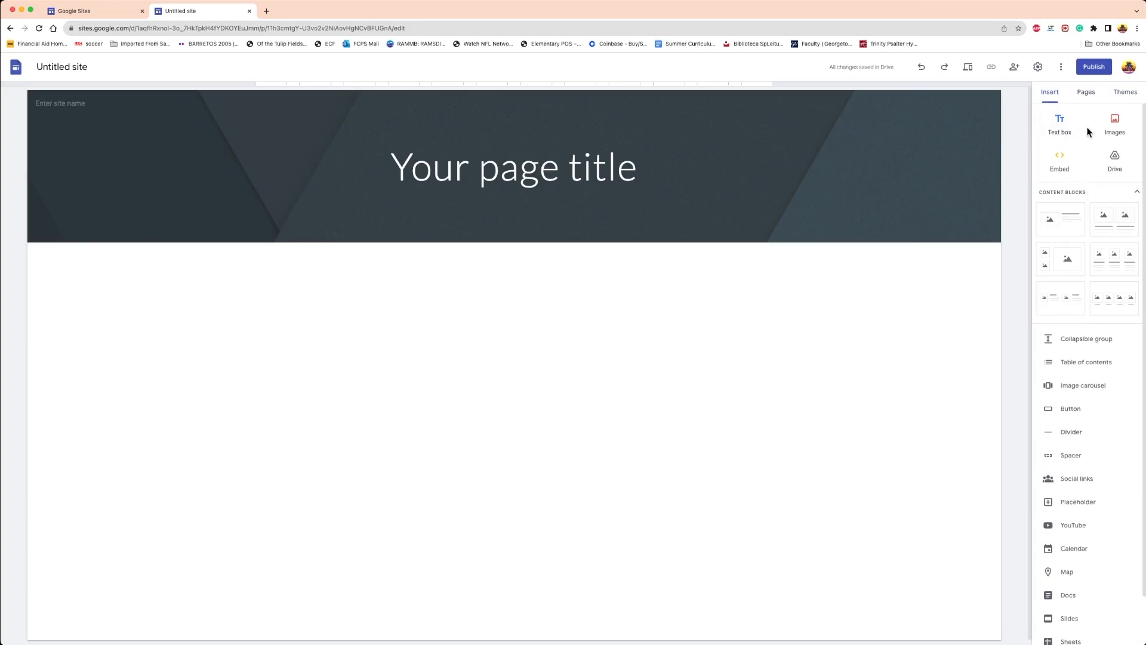
Name the site document Test Site 2023.
{"action": "left_click", "coordinate": [55, 66]}
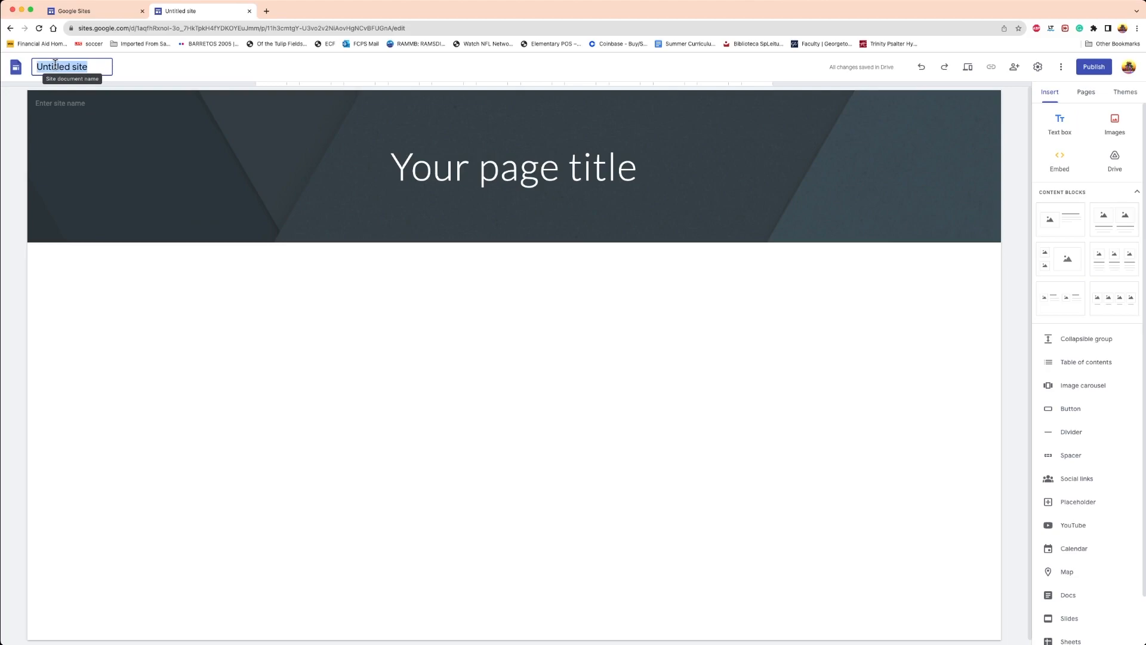
{"action": "type", "text": "Sit"}
{"action": "key", "text": "super+a"}
{"action": "type", "text": "T"}
{"action": "left_click", "coordinate": [263, 457]}
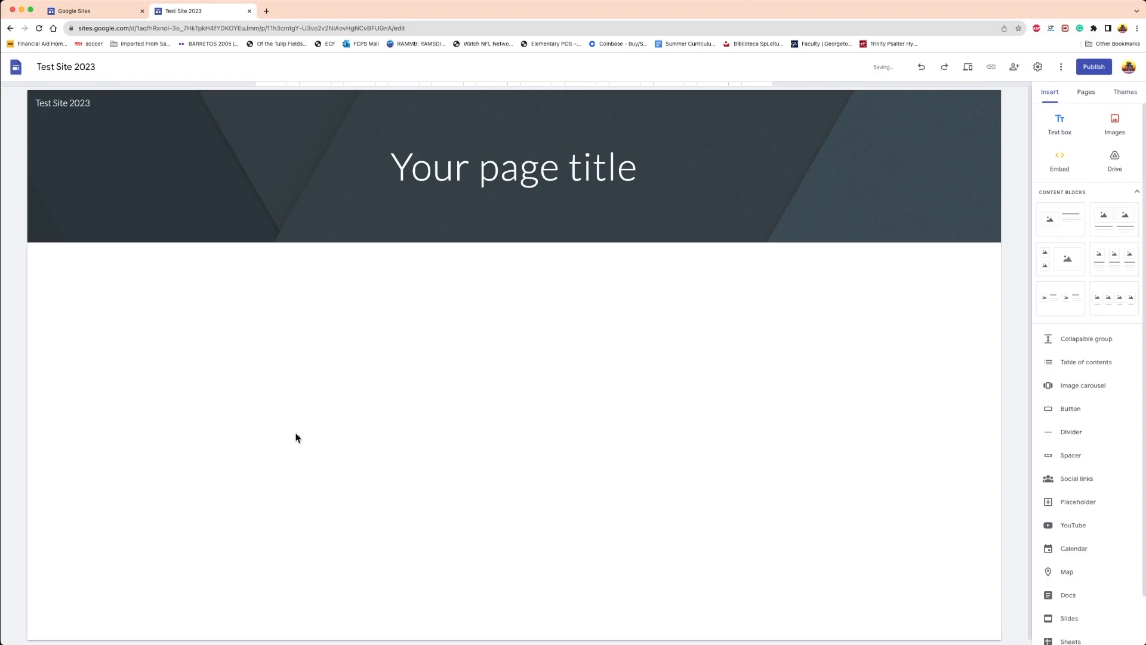
{"action": "left_click", "coordinate": [457, 180]}
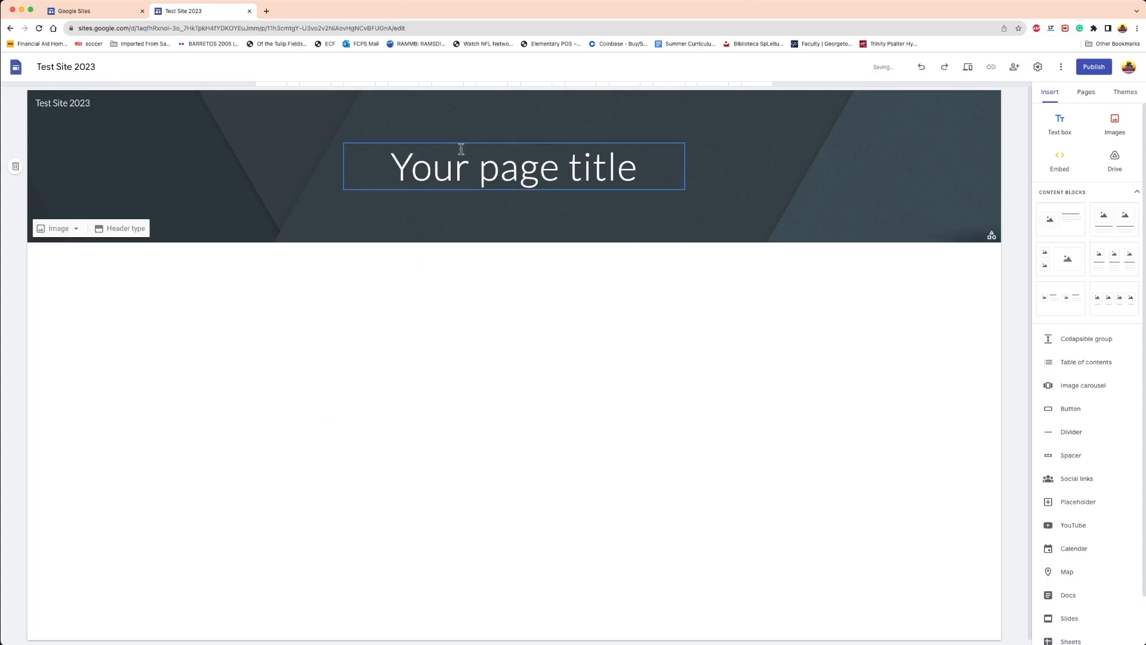
{"action": "triple_click", "coordinate": [422, 184]}
{"action": "left_click", "coordinate": [203, 231]}
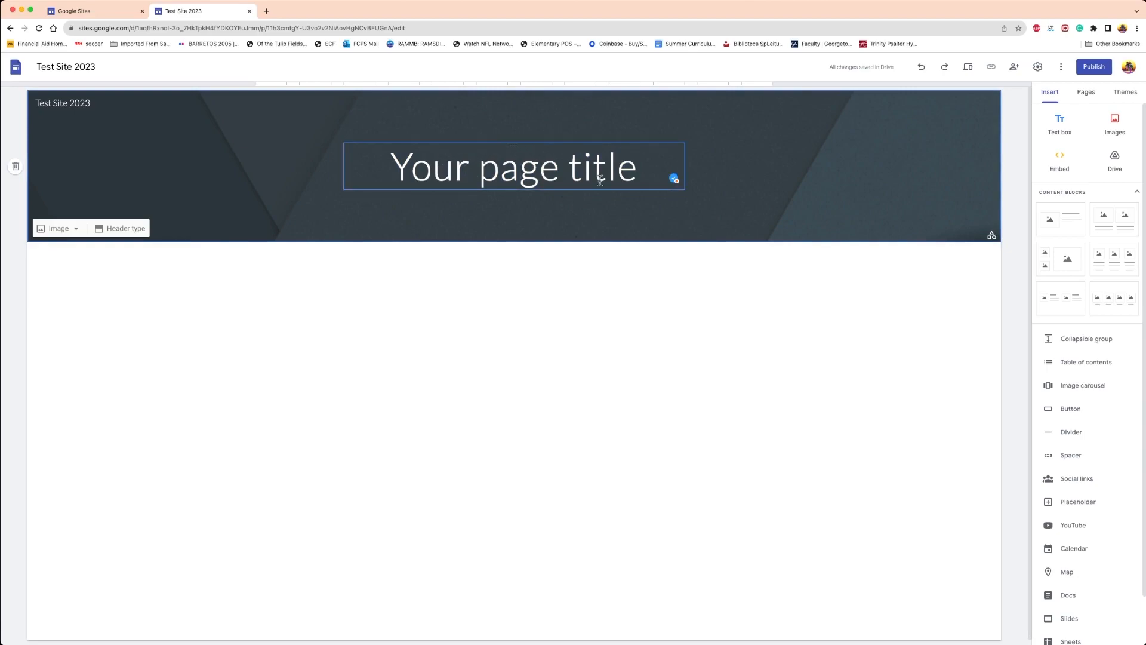
{"action": "triple_click", "coordinate": [570, 170]}
{"action": "left_click", "coordinate": [418, 315]}
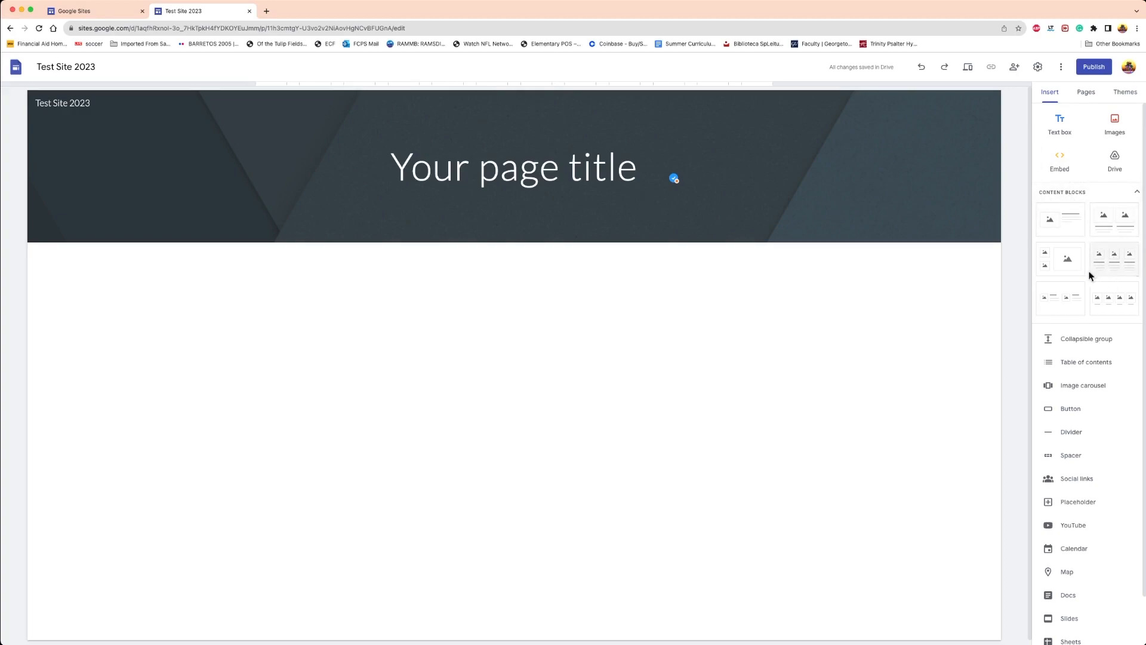
Insert the content block with three captioned image placeholders and look at the first placeholder's content options.
{"action": "scroll", "coordinate": [1092, 272], "scroll_direction": "down", "scroll_amount": 2}
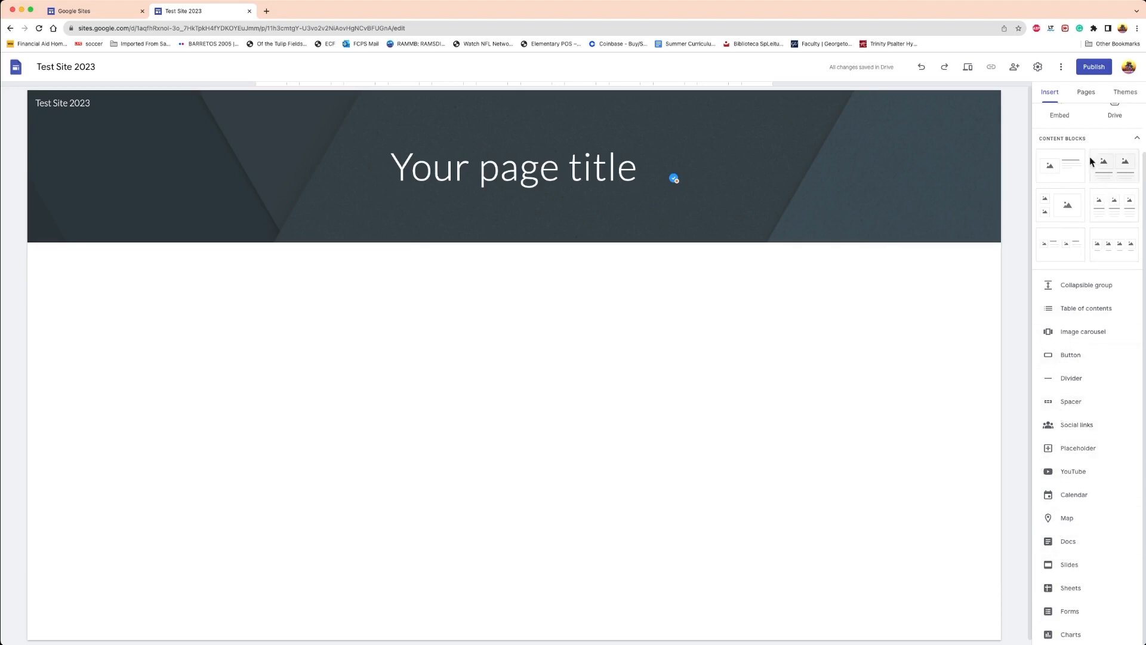
{"action": "scroll", "coordinate": [1052, 212], "scroll_direction": "up", "scroll_amount": 1}
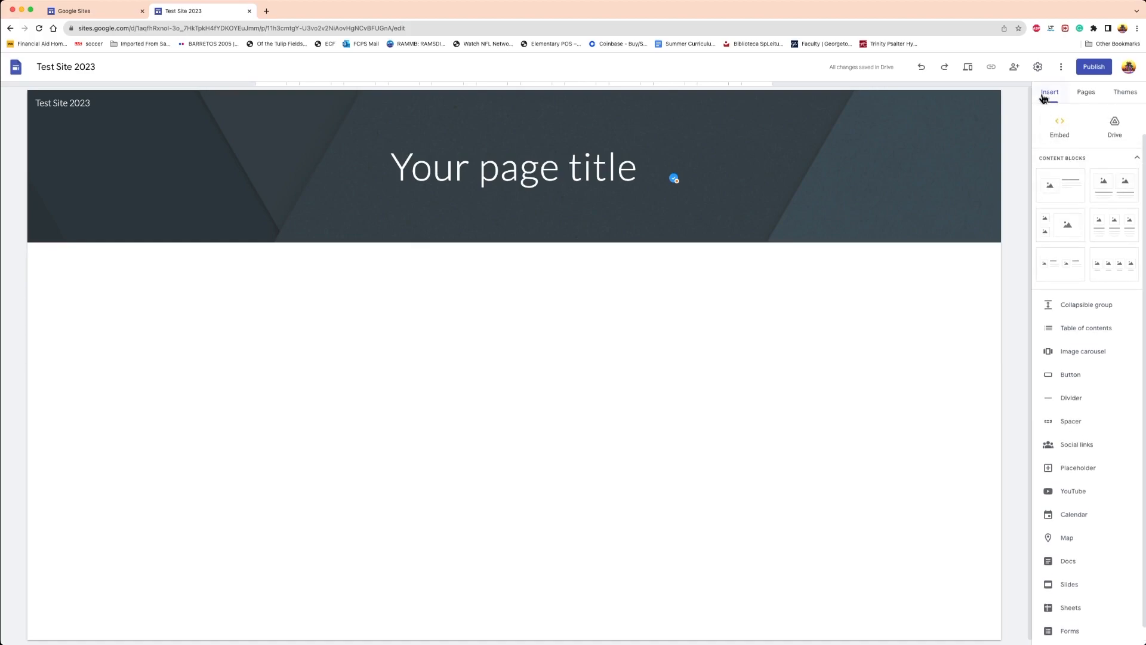
{"action": "left_click", "coordinate": [1111, 226]}
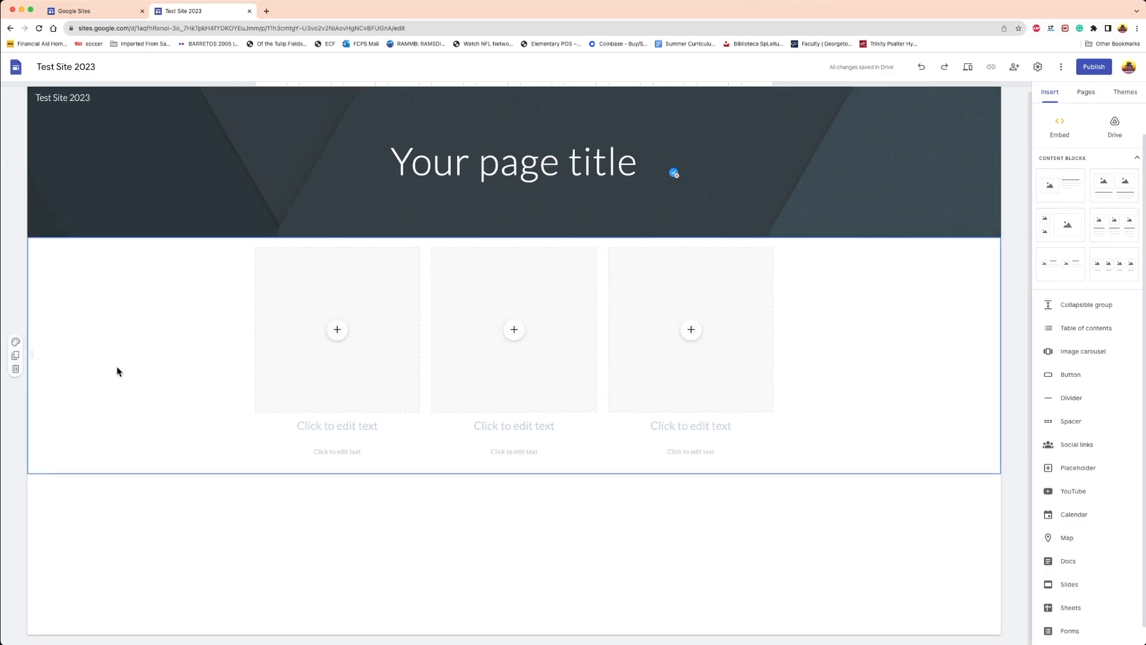
{"action": "left_click", "coordinate": [338, 331]}
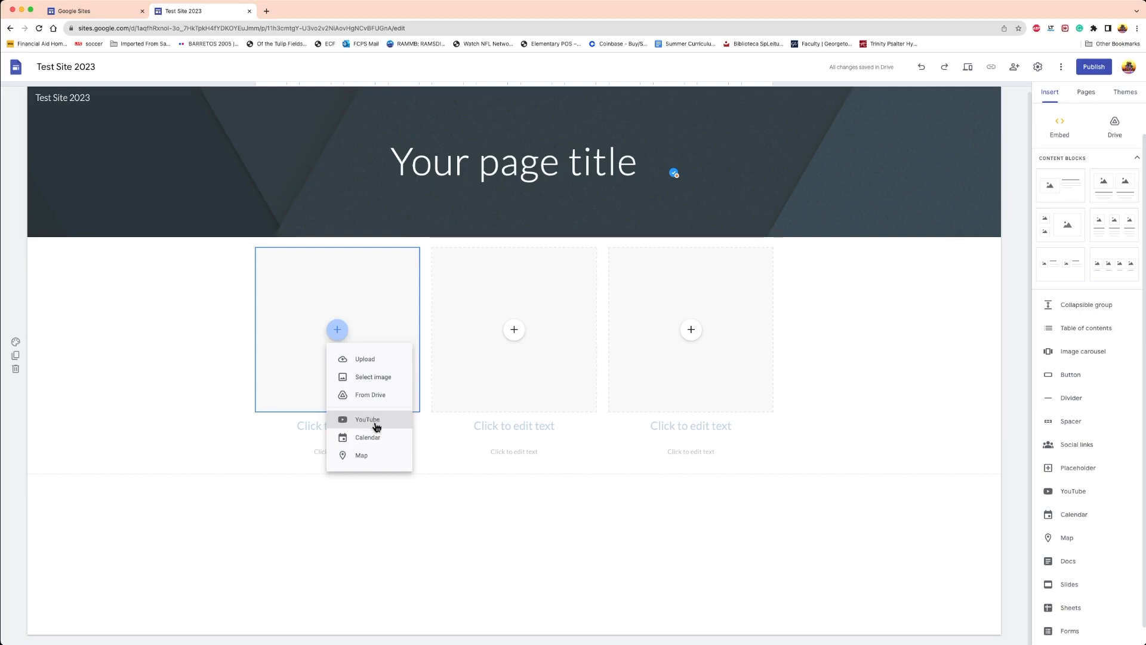
{"action": "left_click", "coordinate": [449, 511]}
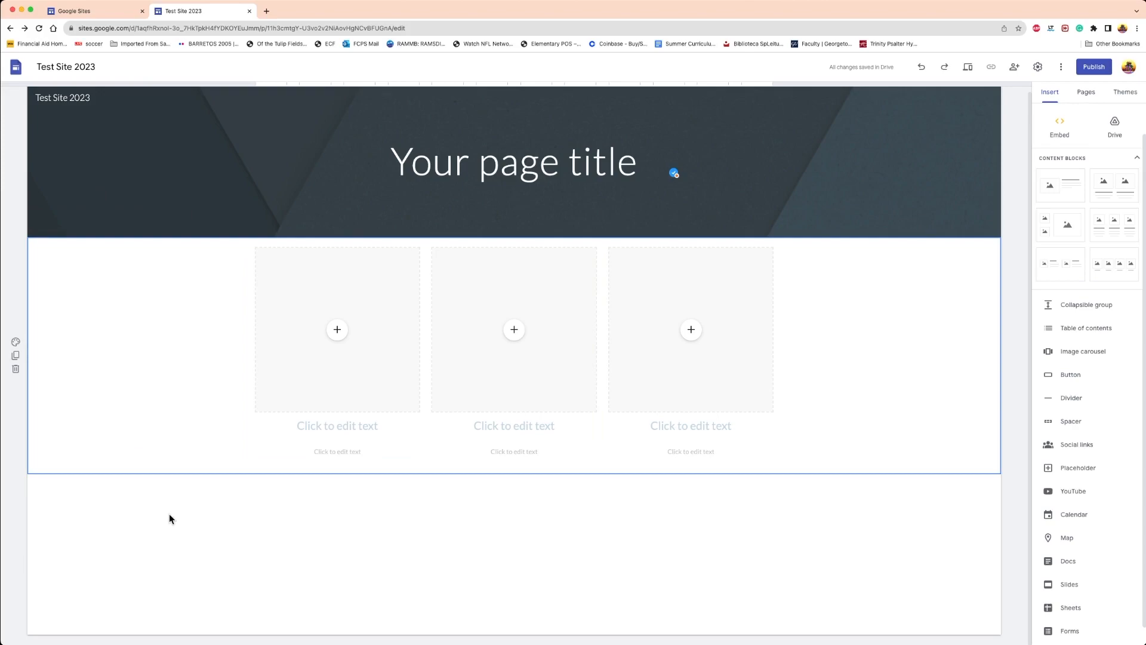
Replace the three-image section with the one-large-two-small image block, the image-beside-text block and the block with two images beside text.
{"action": "key", "text": "BackSpace"}
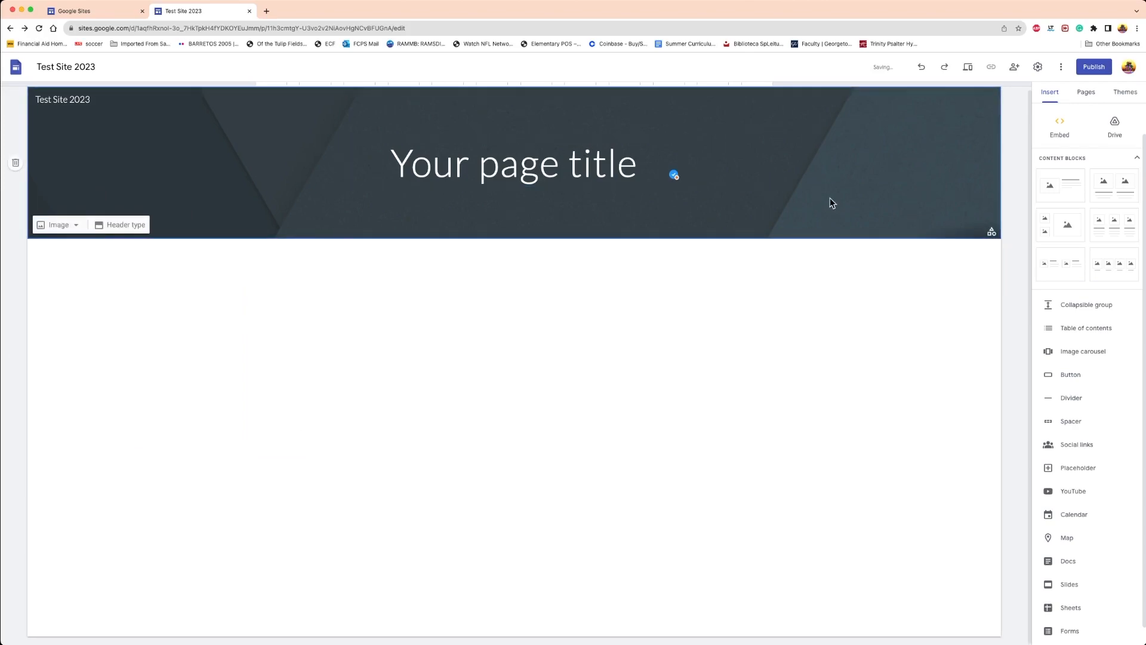
{"action": "left_click", "coordinate": [1069, 222]}
{"action": "left_click", "coordinate": [1066, 203]}
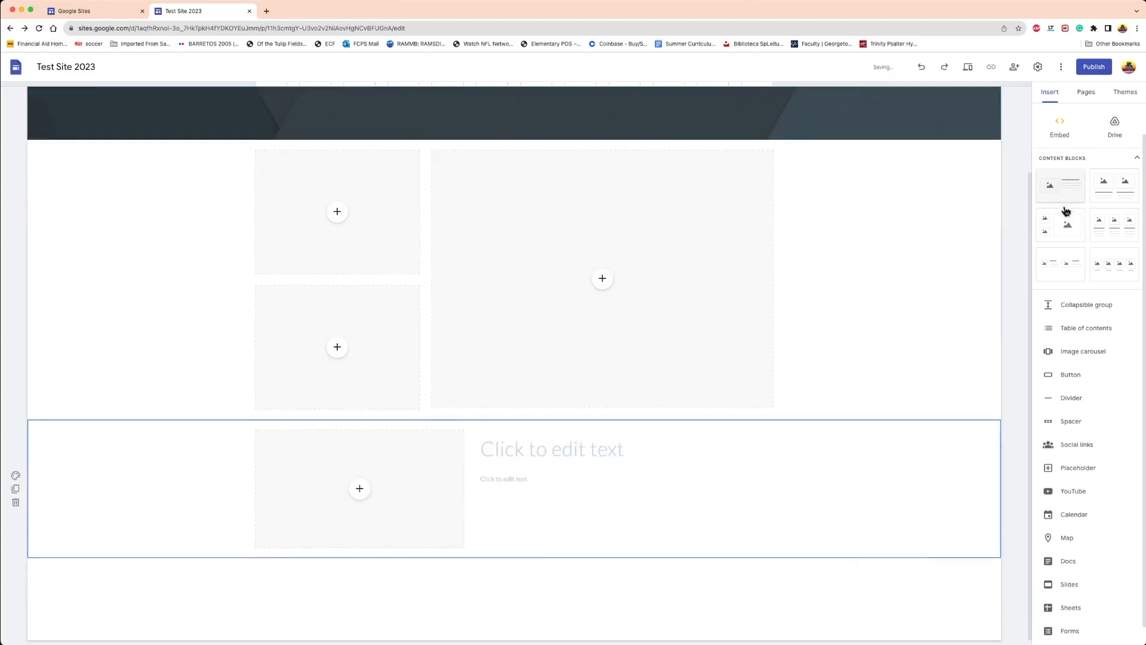
{"action": "left_click", "coordinate": [1067, 262]}
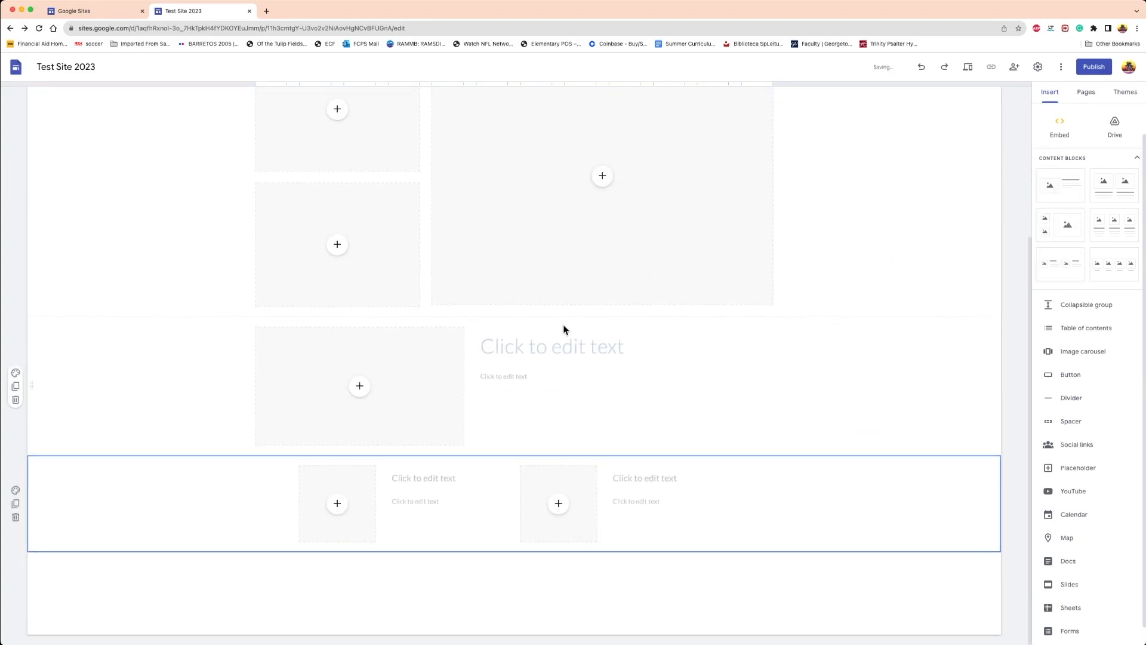
Move the section with two images beside text above the single image-and-text section and duplicate it four times.
{"action": "left_click", "coordinate": [767, 357]}
{"action": "left_click", "coordinate": [106, 382]}
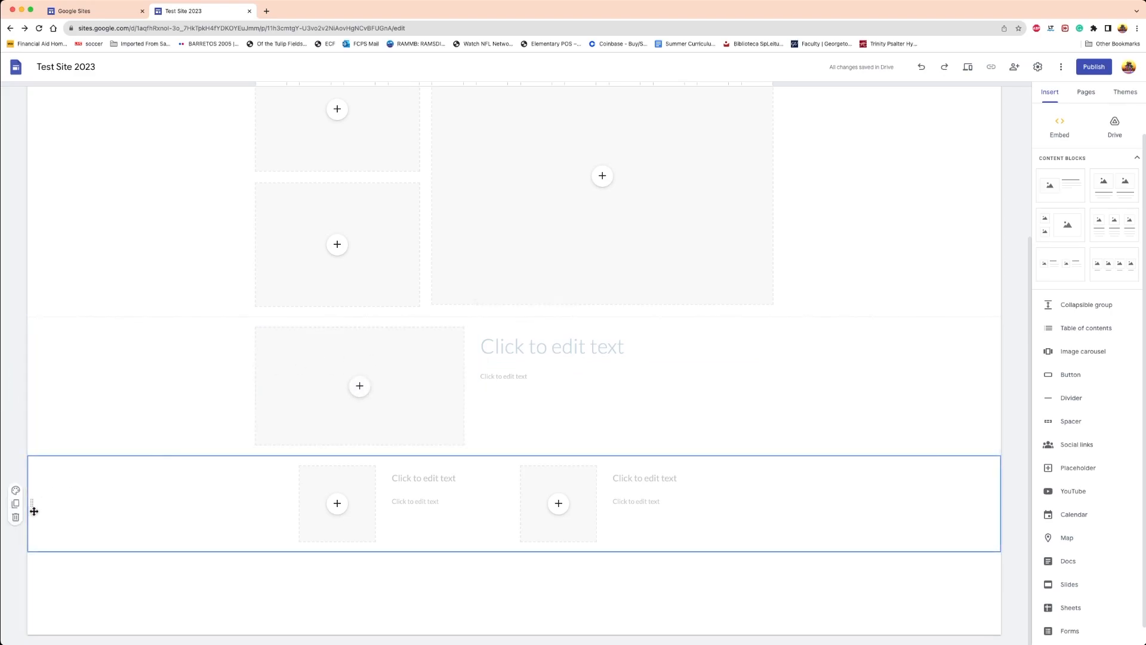
{"action": "left_click_drag", "start_coordinate": [31, 505], "coordinate": [133, 316]}
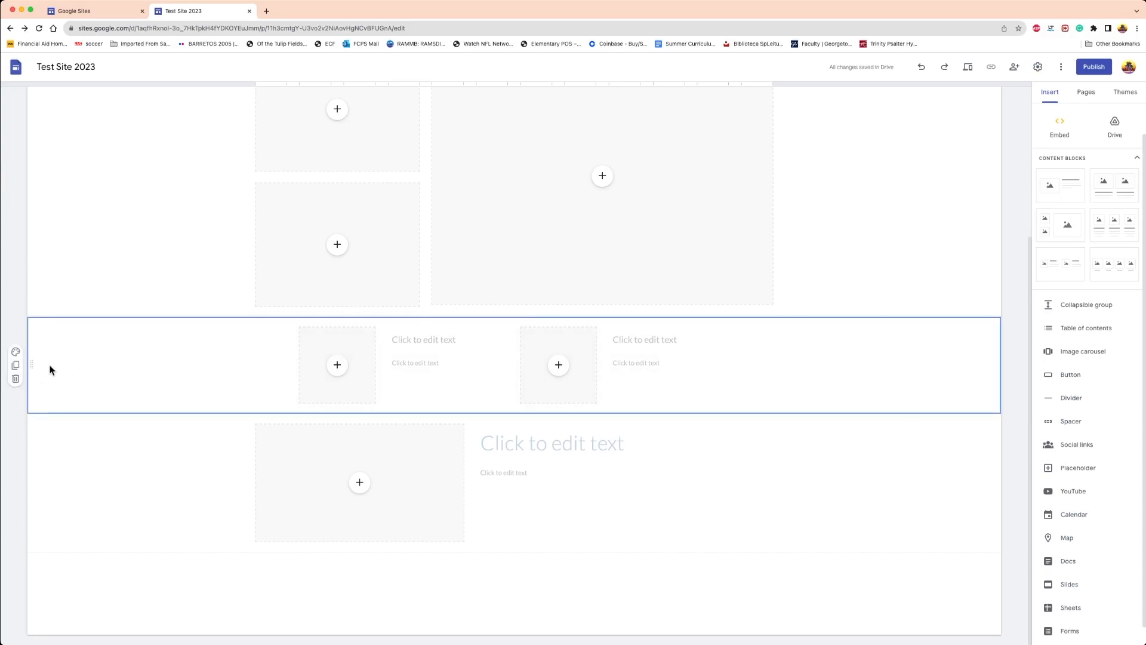
{"action": "key", "text": "super+d"}
{"action": "key", "text": "super+d"}
{"action": "key", "text": "super+d"}
{"action": "key", "text": "super+d"}
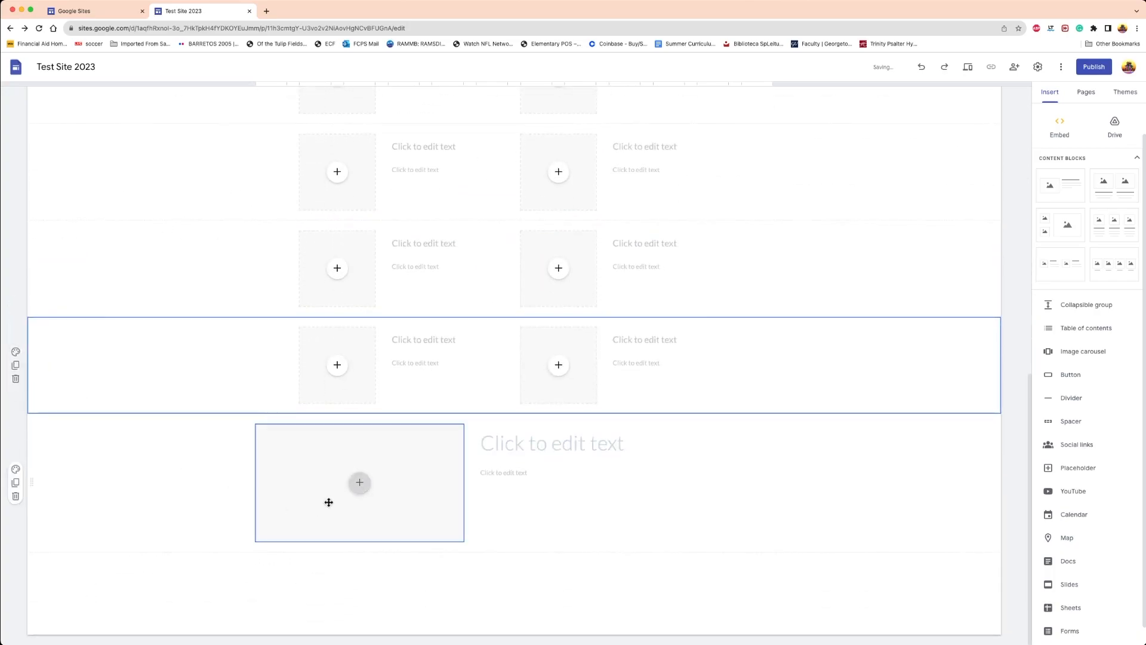
Delete the single image-and-text section and the section with one large and two small image placeholders.
{"action": "left_click", "coordinate": [95, 497]}
{"action": "key", "text": "Delete"}
{"action": "scroll", "coordinate": [159, 460], "scroll_direction": "up", "scroll_amount": 8}
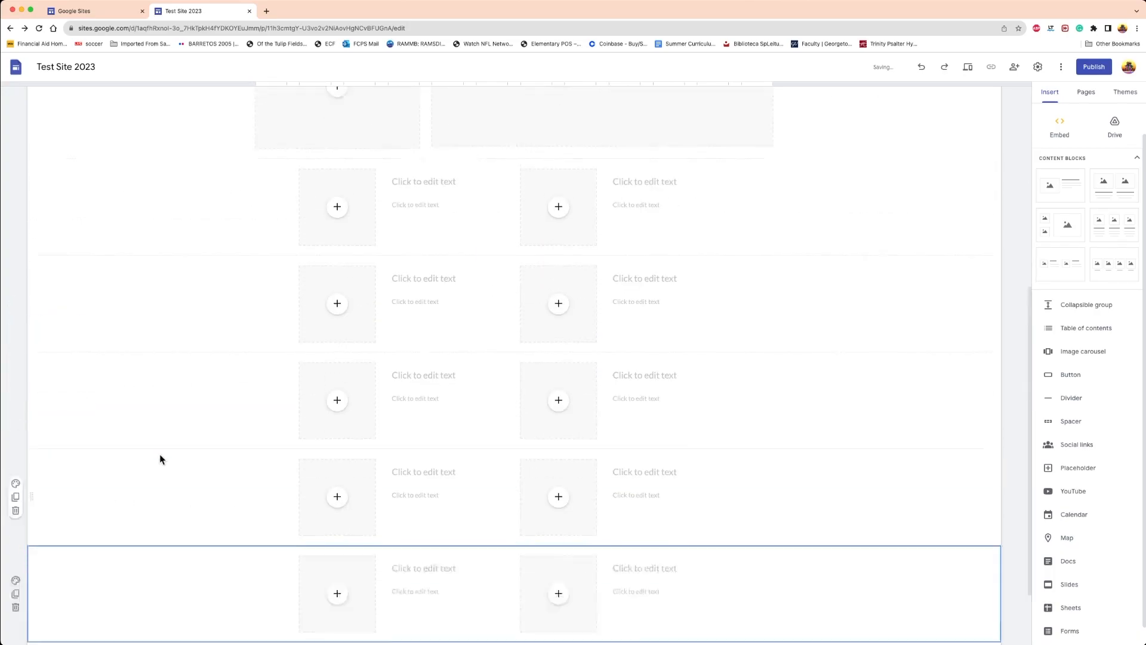
{"action": "left_click", "coordinate": [46, 387]}
{"action": "key", "text": "Delete"}
{"action": "scroll", "coordinate": [461, 468], "scroll_direction": "down", "scroll_amount": 4}
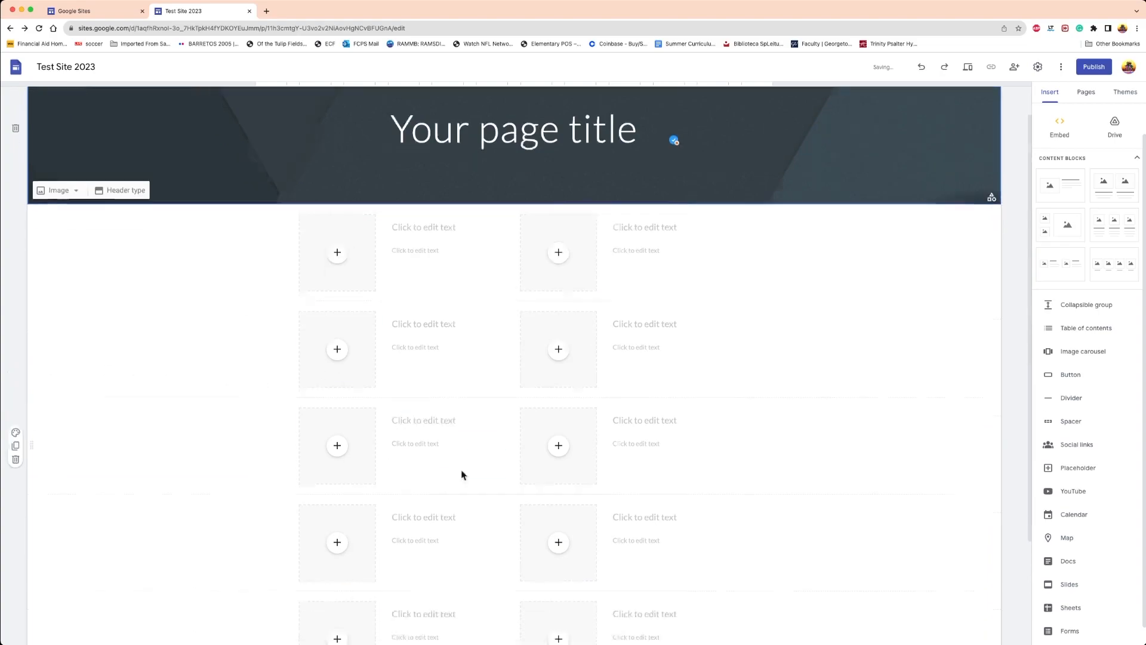
Delete all remaining sections with two images beside text, leaving only the page header.
{"action": "scroll", "coordinate": [249, 364], "scroll_direction": "up", "scroll_amount": 3}
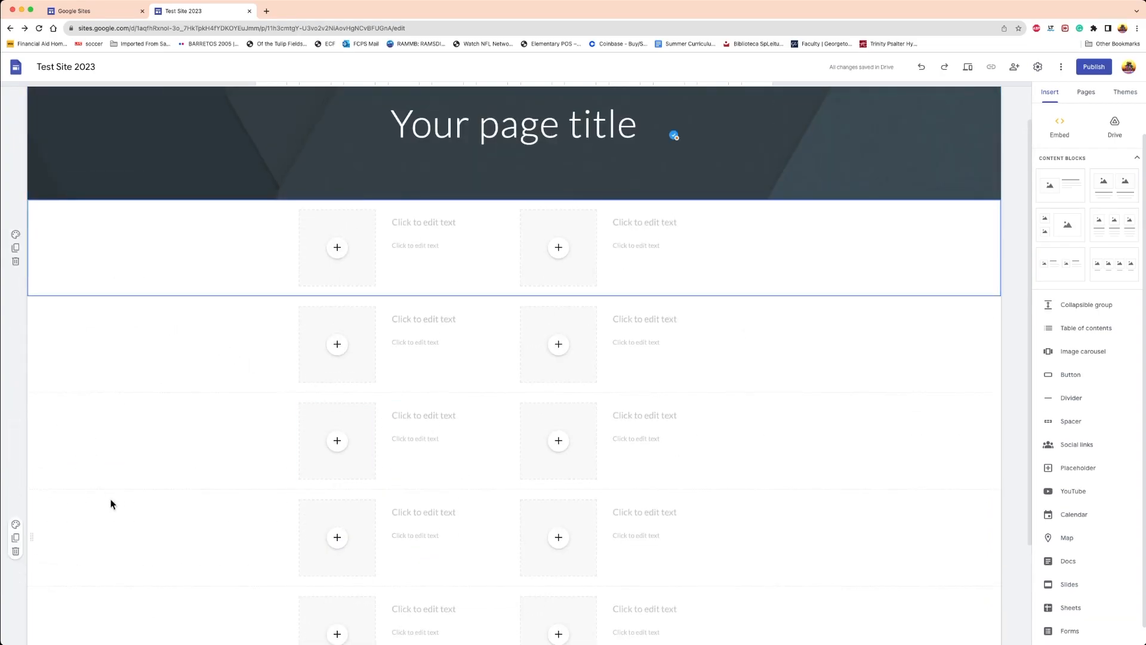
{"action": "left_click", "coordinate": [121, 521]}
{"action": "key", "text": "Delete"}
{"action": "key", "text": "Delete"}
{"action": "key", "text": "Delete"}
{"action": "key", "text": "Delete"}
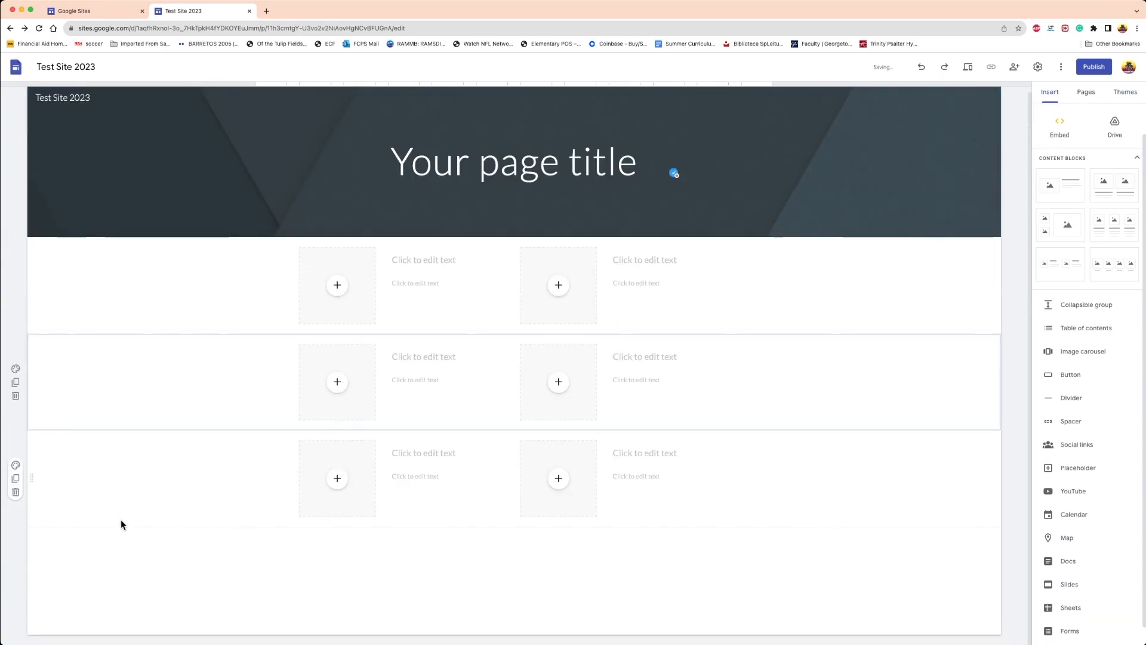
{"action": "left_click", "coordinate": [133, 310]}
{"action": "key", "text": "Delete"}
Insert the content block with two captioned image placeholders side by side and shrink its first image column.
{"action": "scroll", "coordinate": [1095, 382], "scroll_direction": "up", "scroll_amount": 1}
{"action": "left_click", "coordinate": [1112, 223]}
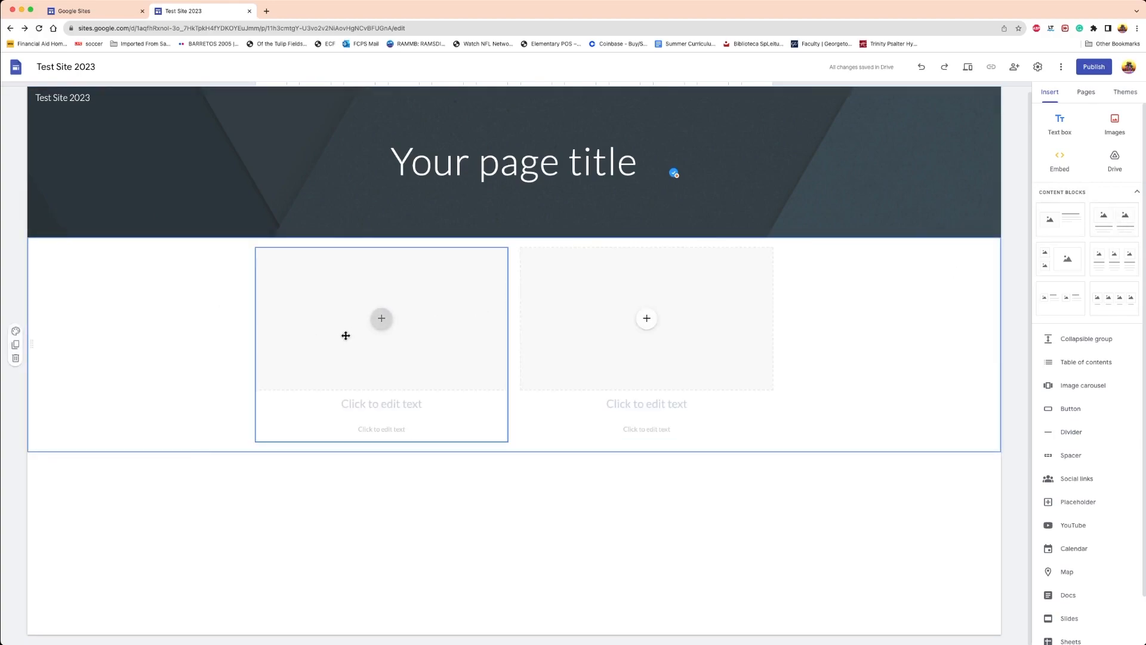
{"action": "left_click", "coordinate": [321, 339]}
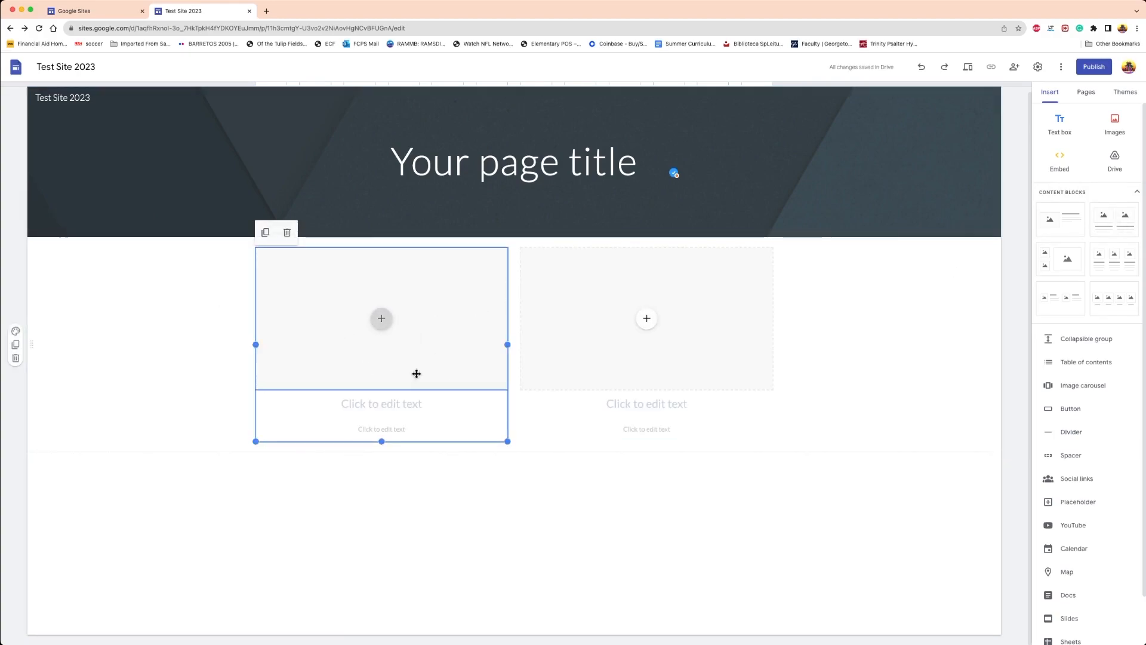
{"action": "left_click_drag", "start_coordinate": [507, 442], "coordinate": [476, 432]}
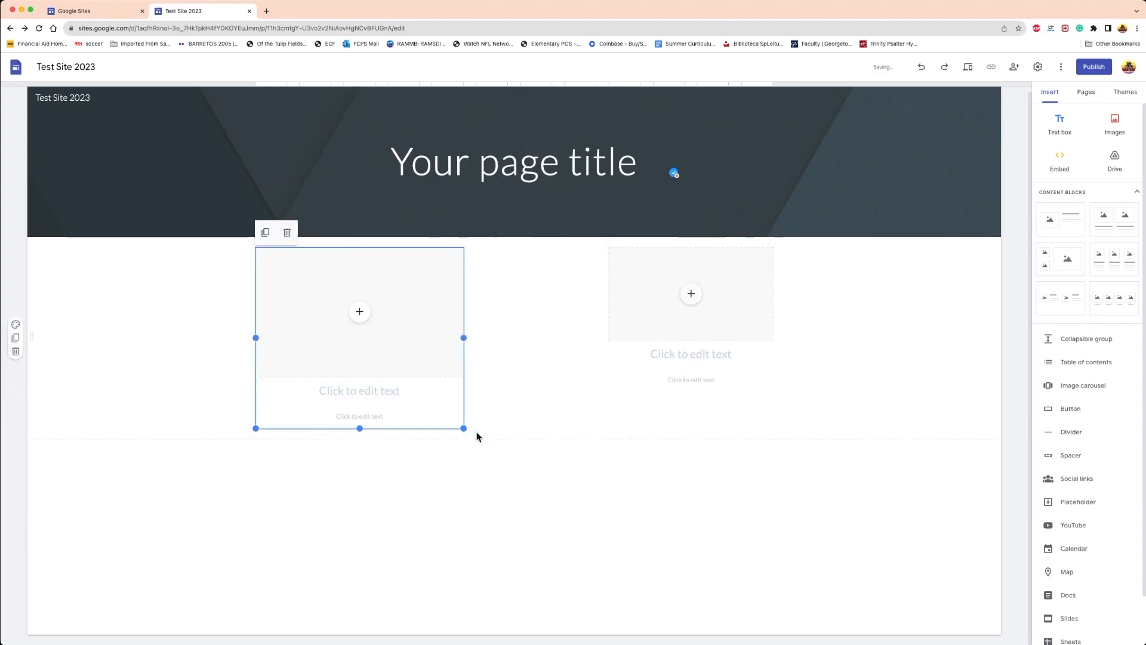
Delete the heading and the description text boxes under the first image placeholder.
{"action": "left_click", "coordinate": [409, 422]}
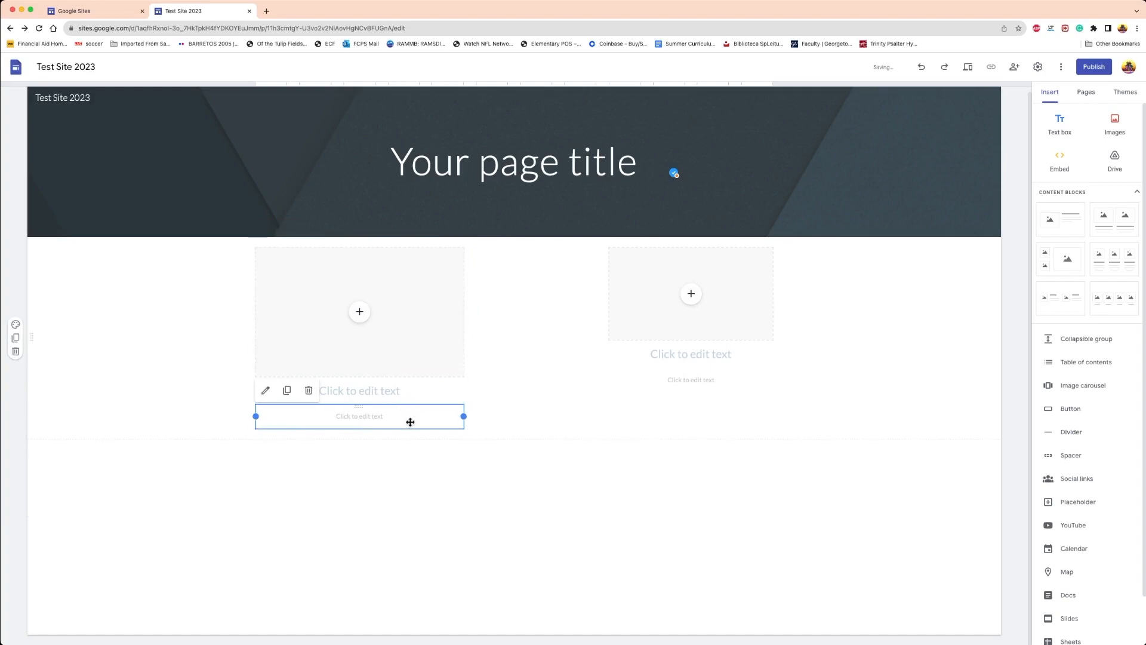
{"action": "left_click", "coordinate": [309, 390]}
{"action": "left_click", "coordinate": [293, 391]}
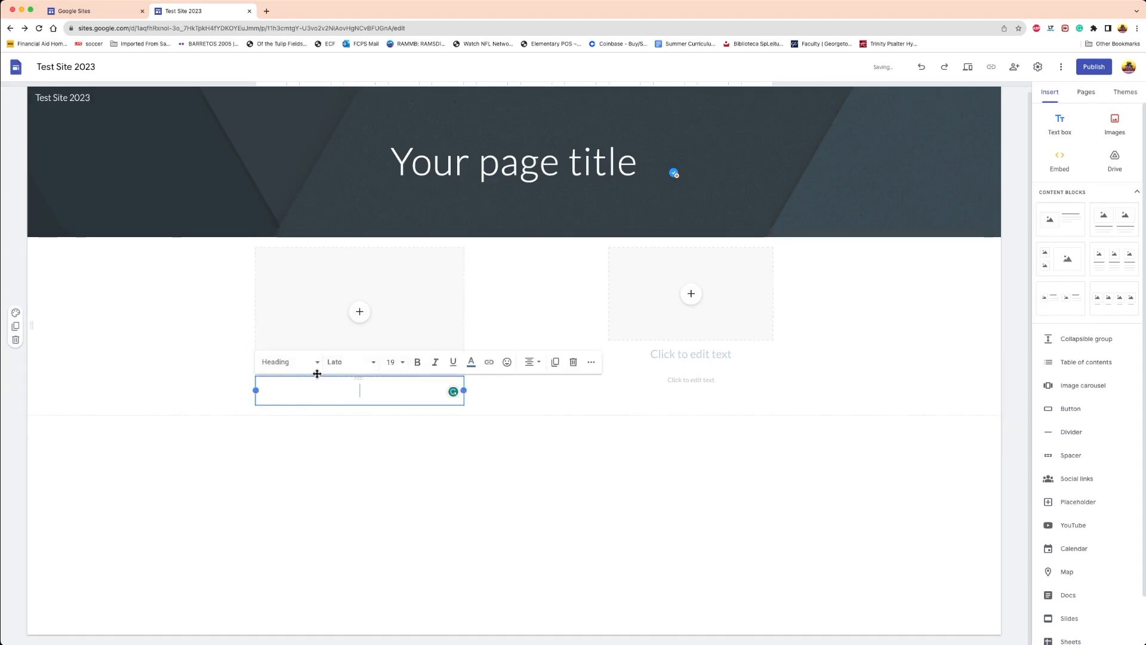
{"action": "left_click", "coordinate": [455, 419]}
{"action": "left_click", "coordinate": [438, 395]}
{"action": "left_click", "coordinate": [570, 363]}
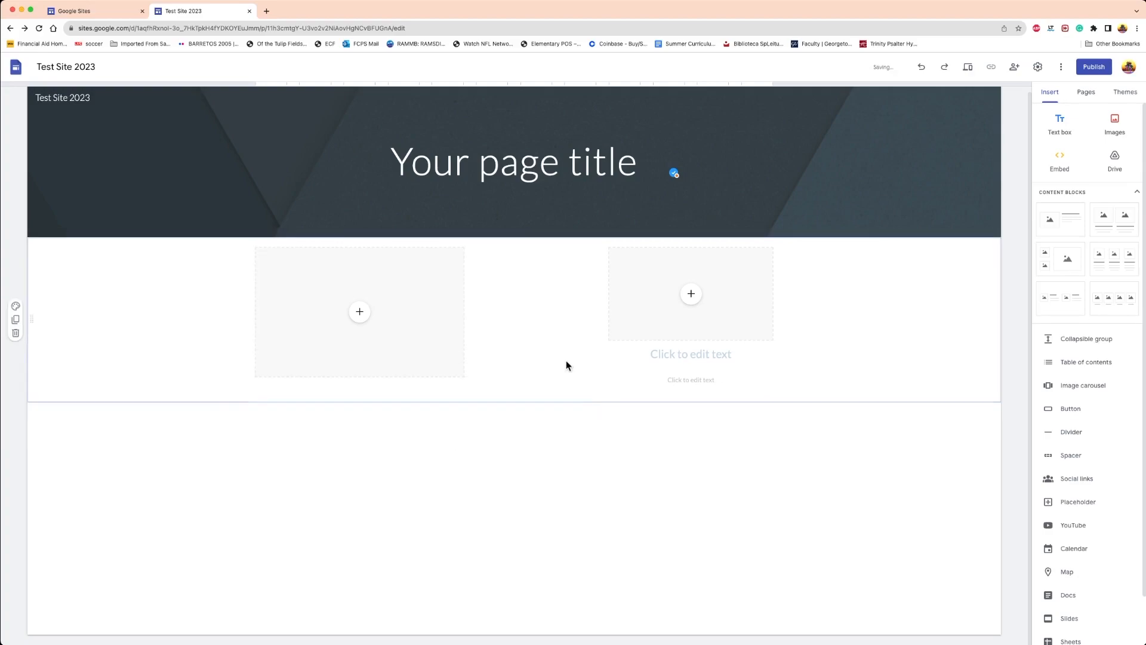
Paste a copy of the first image placeholder into a section below and undo the paste.
{"action": "left_click", "coordinate": [300, 335]}
{"action": "key", "text": "ctrl+c"}
{"action": "key", "text": "ctrl+v"}
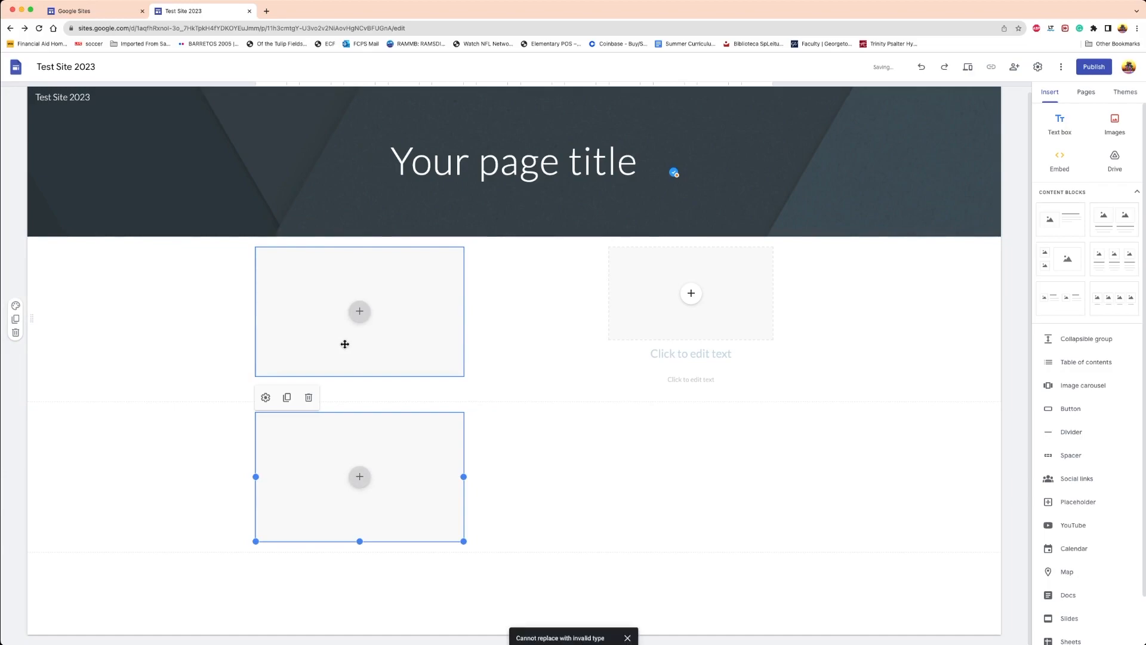
{"action": "scroll", "coordinate": [390, 465], "scroll_direction": "up", "scroll_amount": 1}
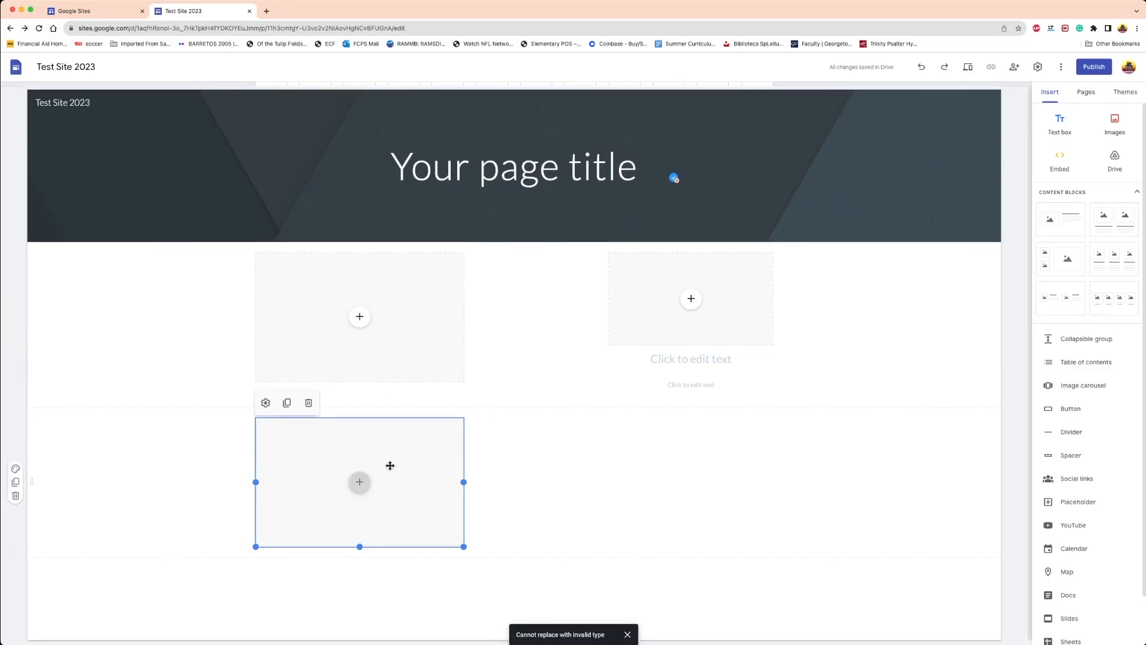
{"action": "left_click_drag", "start_coordinate": [305, 470], "coordinate": [305, 471]}
{"action": "key", "text": "ctrl+z"}
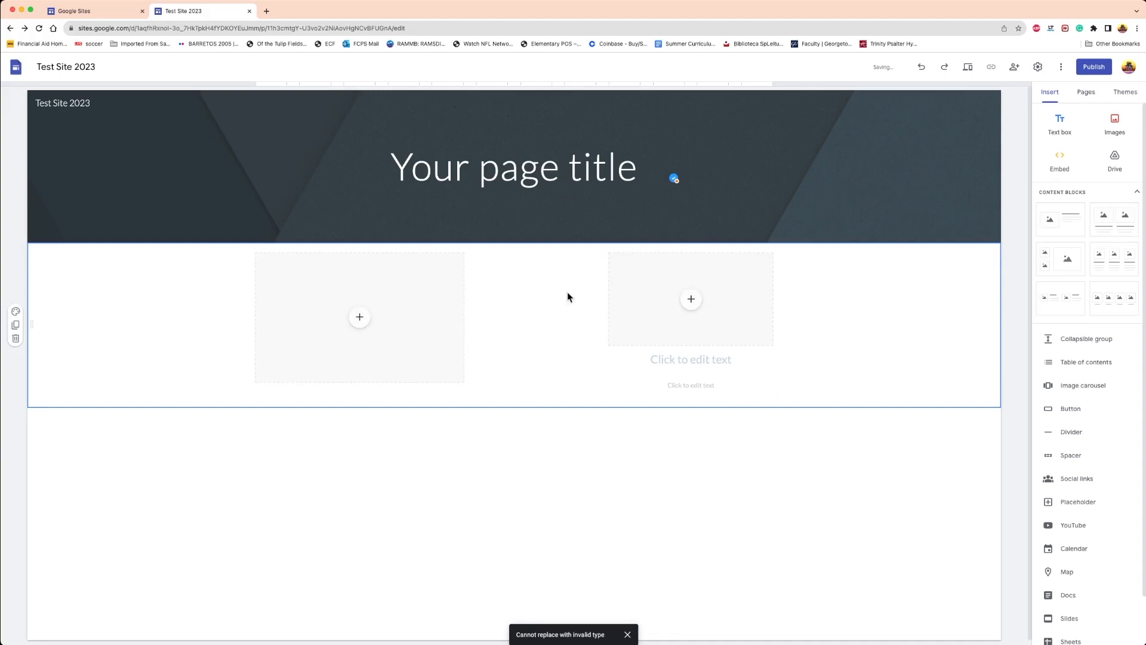
Replace the modified two-image section with a fresh content block of two captioned image placeholders.
{"action": "left_click", "coordinate": [56, 296]}
{"action": "key", "text": "Delete"}
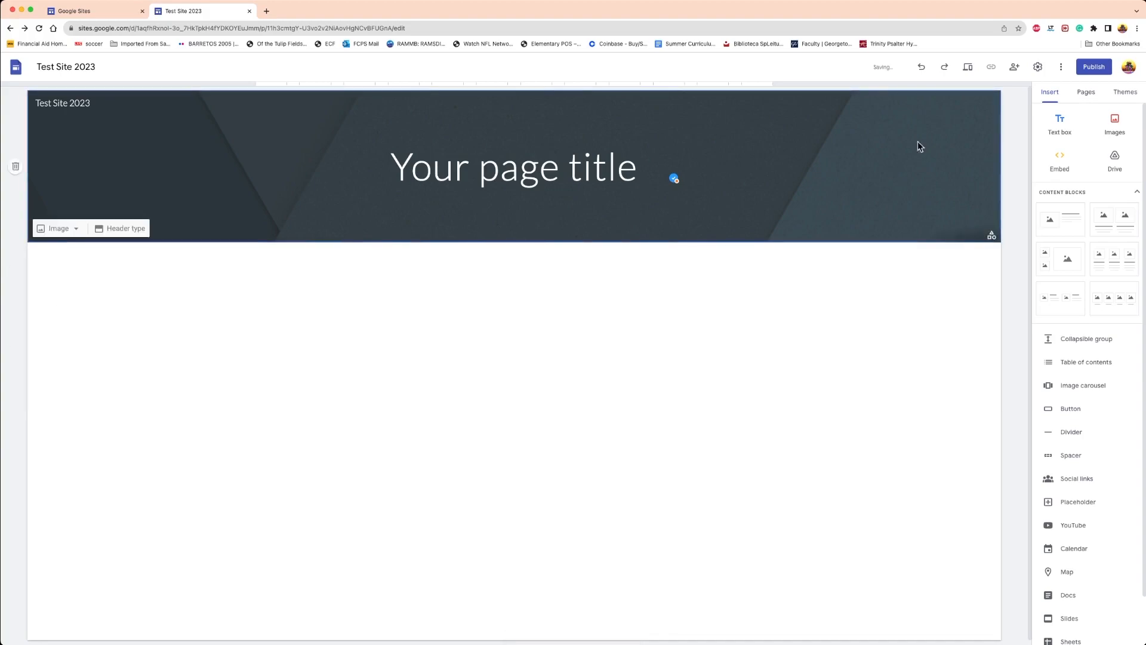
{"action": "left_click", "coordinate": [1123, 229]}
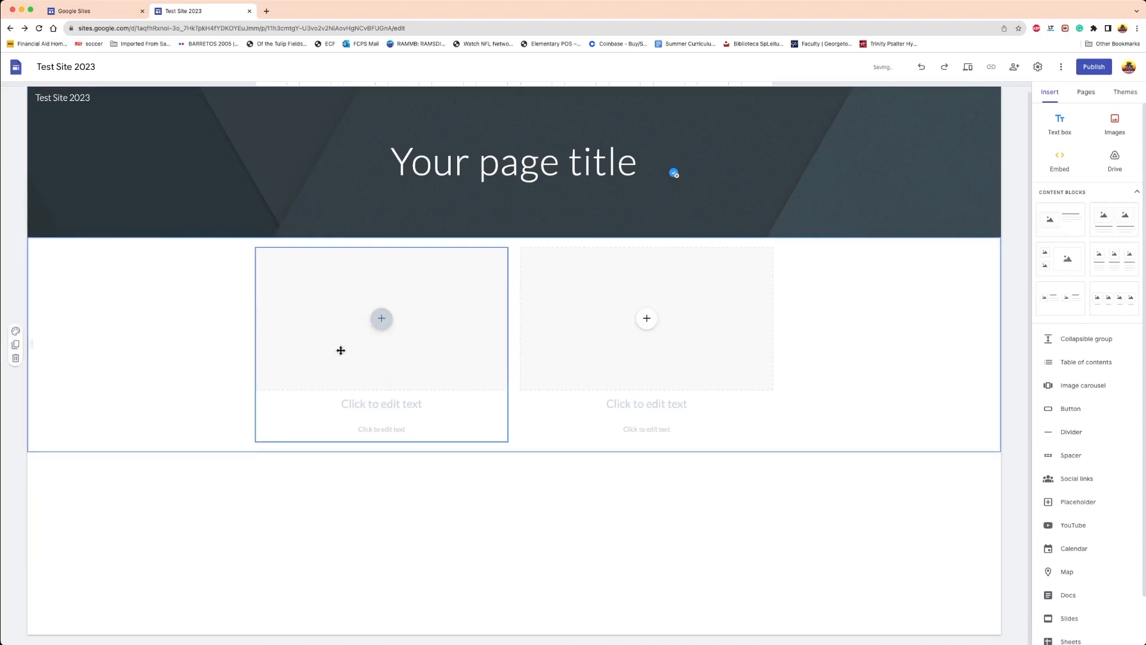
Caption the first image placeholder "image 1" and the second one "image 2".
{"action": "left_click", "coordinate": [371, 409]}
{"action": "left_click", "coordinate": [363, 401]}
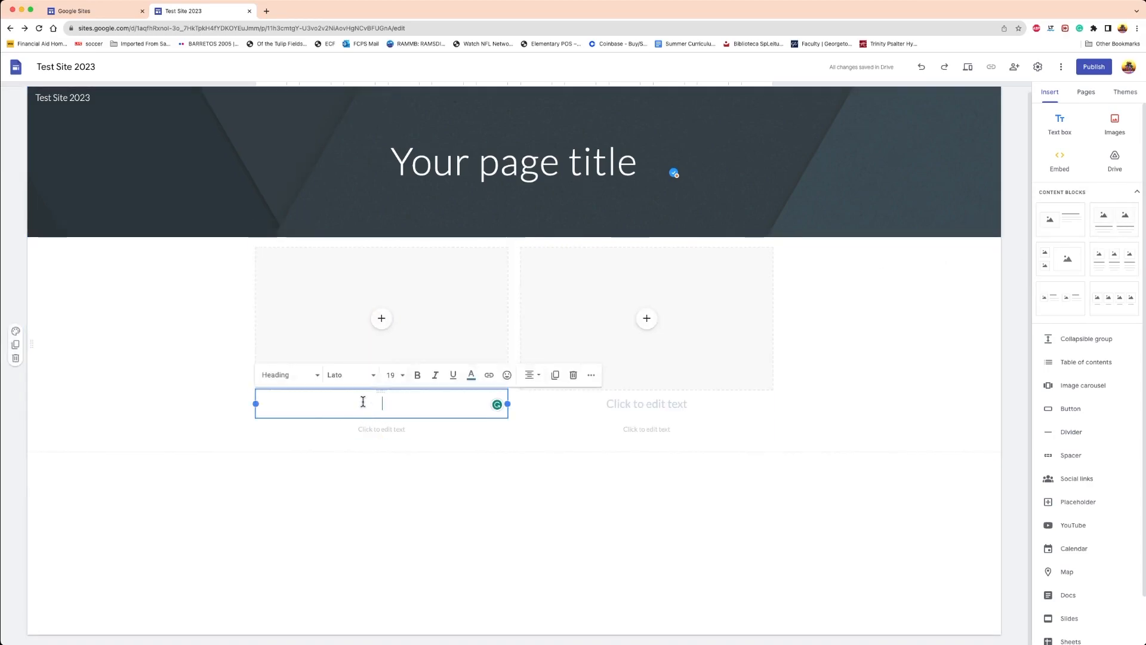
{"action": "type", "text": "image 1"}
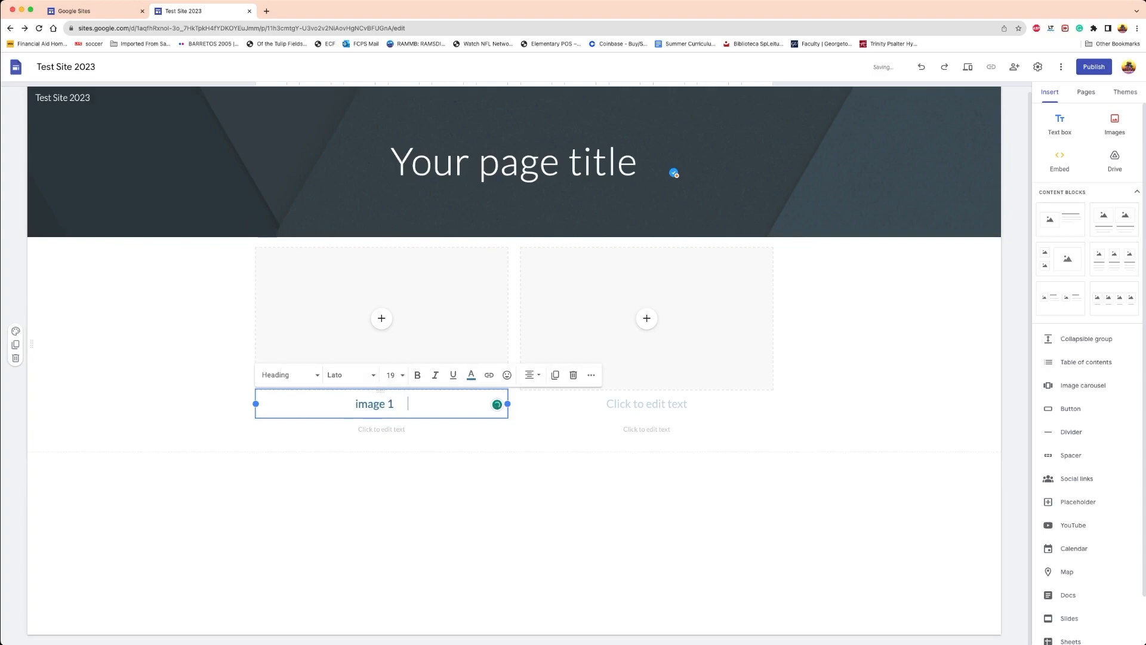
{"action": "left_click", "coordinate": [643, 404]}
{"action": "type", "text": "image 2"}
{"action": "left_click", "coordinate": [735, 477]}
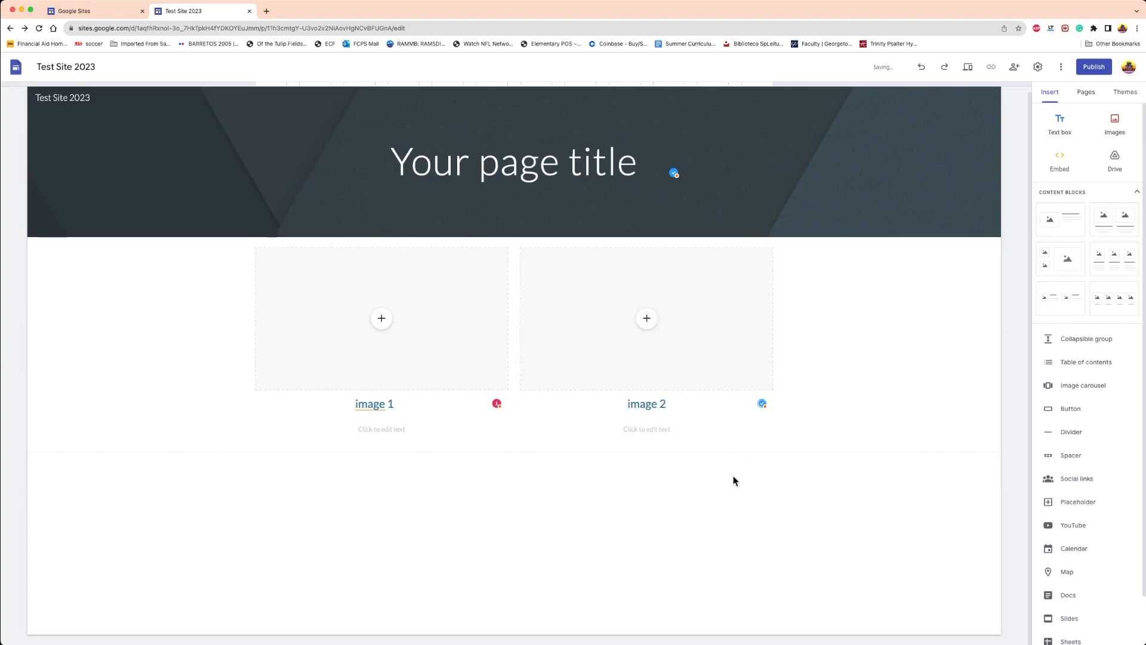
Upload the giraffe screenshot from the Desktop into the first image placeholder and the blue-and-green lander screenshot into the second.
{"action": "left_click", "coordinate": [381, 318]}
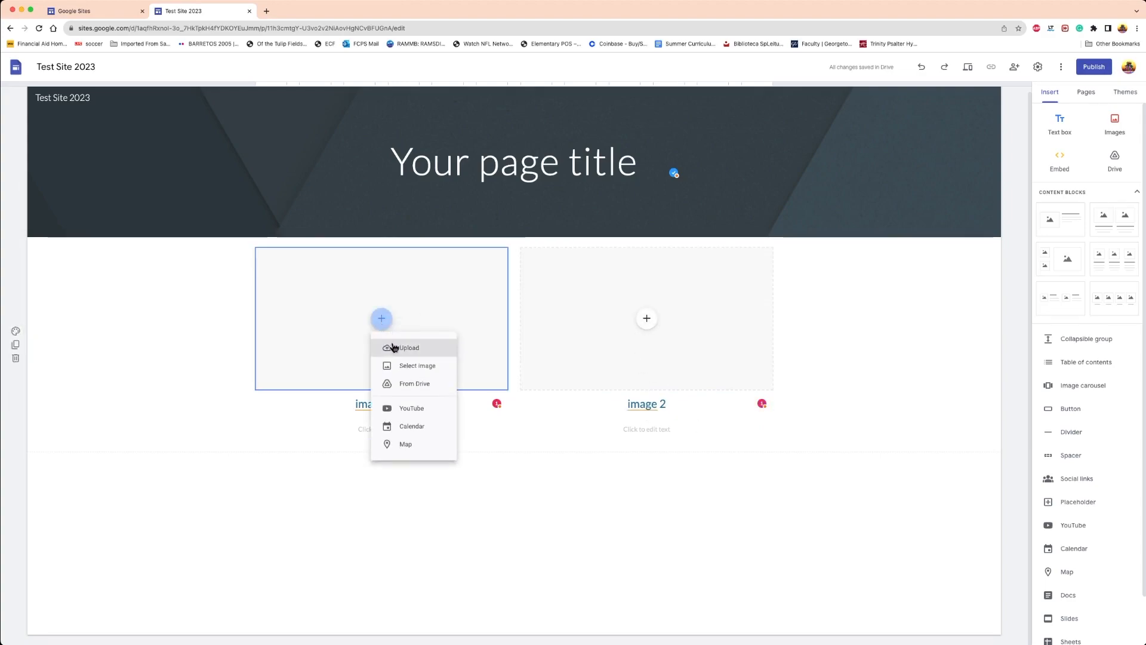
{"action": "left_click", "coordinate": [410, 351]}
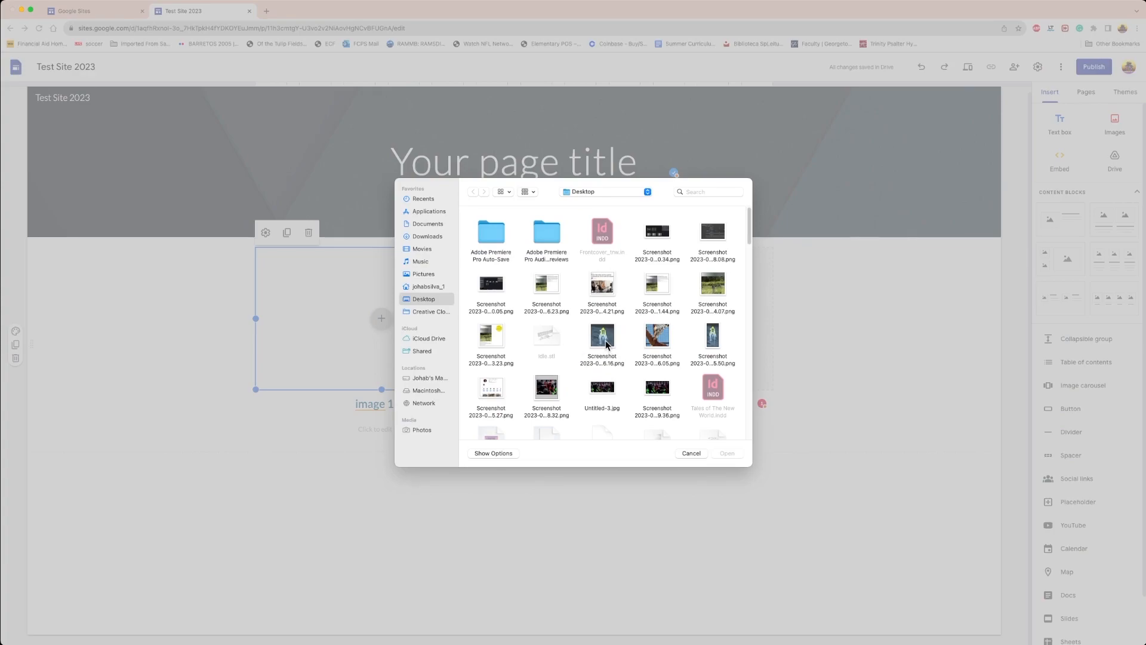
{"action": "double_click", "coordinate": [664, 342]}
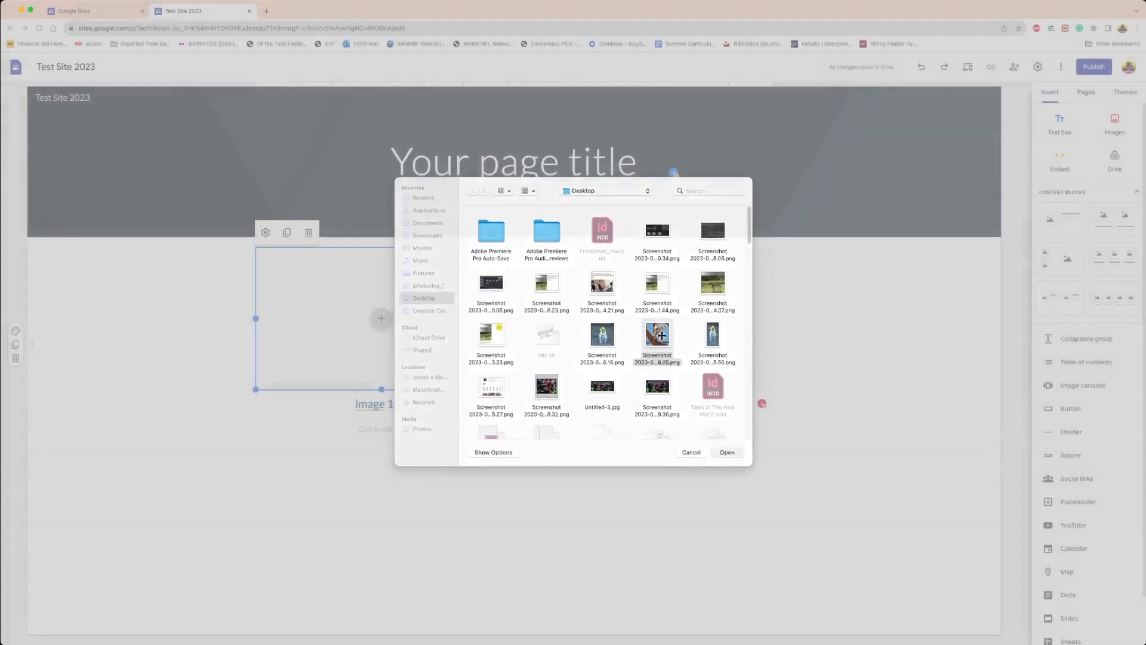
{"action": "left_click", "coordinate": [651, 325]}
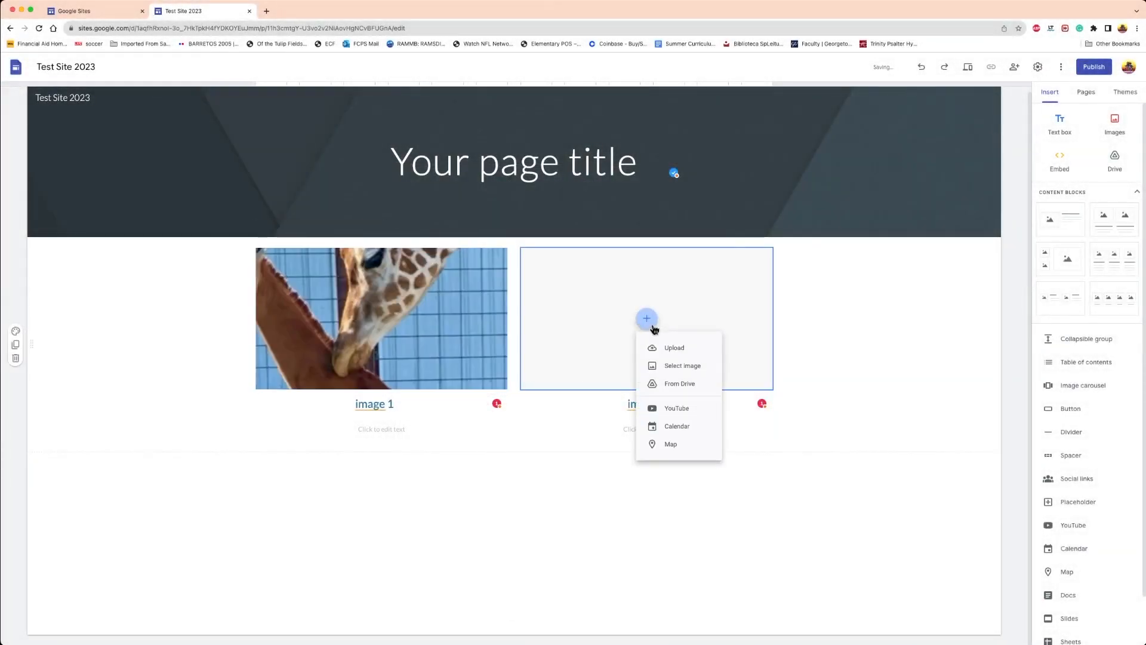
{"action": "left_click", "coordinate": [673, 352]}
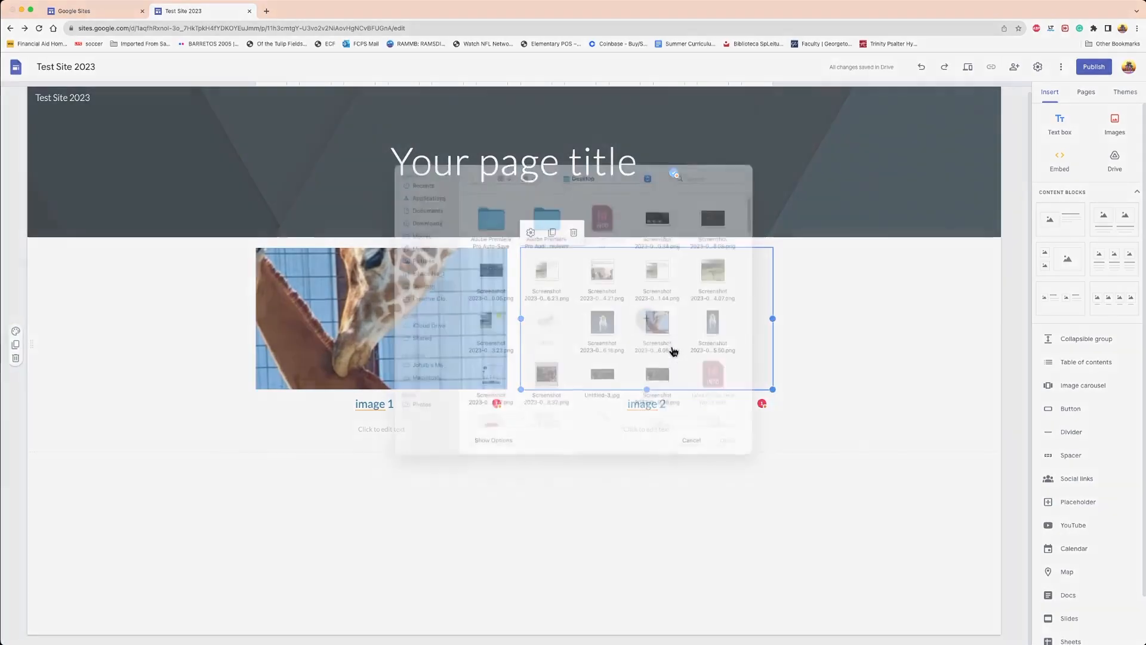
{"action": "double_click", "coordinate": [712, 336]}
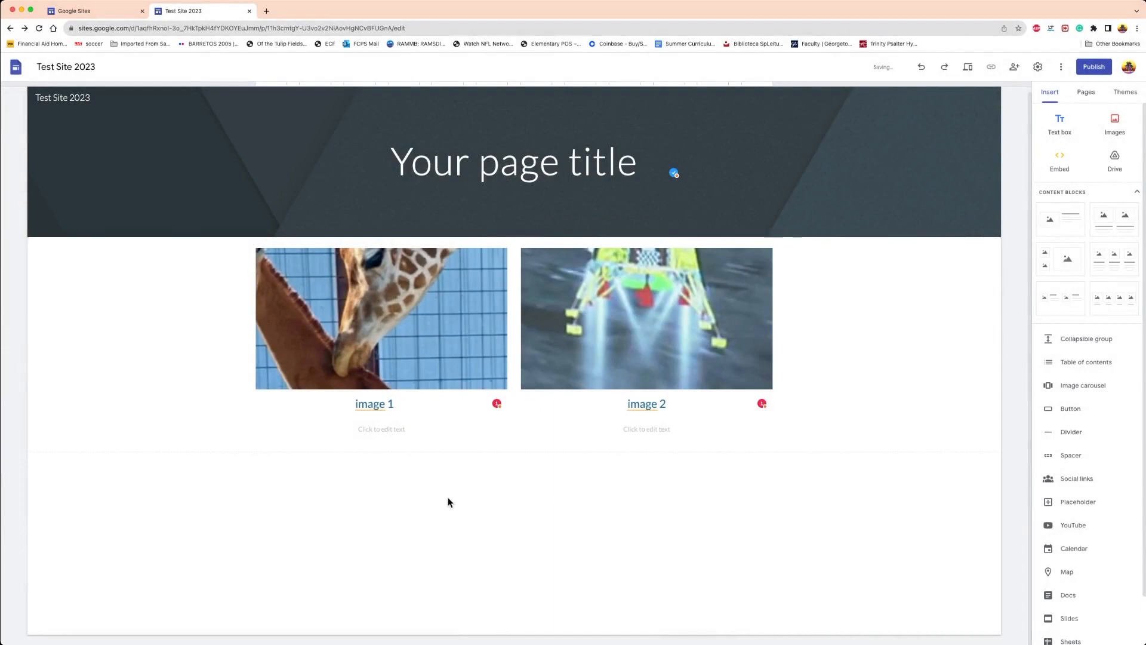
{"action": "triple_click", "coordinate": [368, 405]}
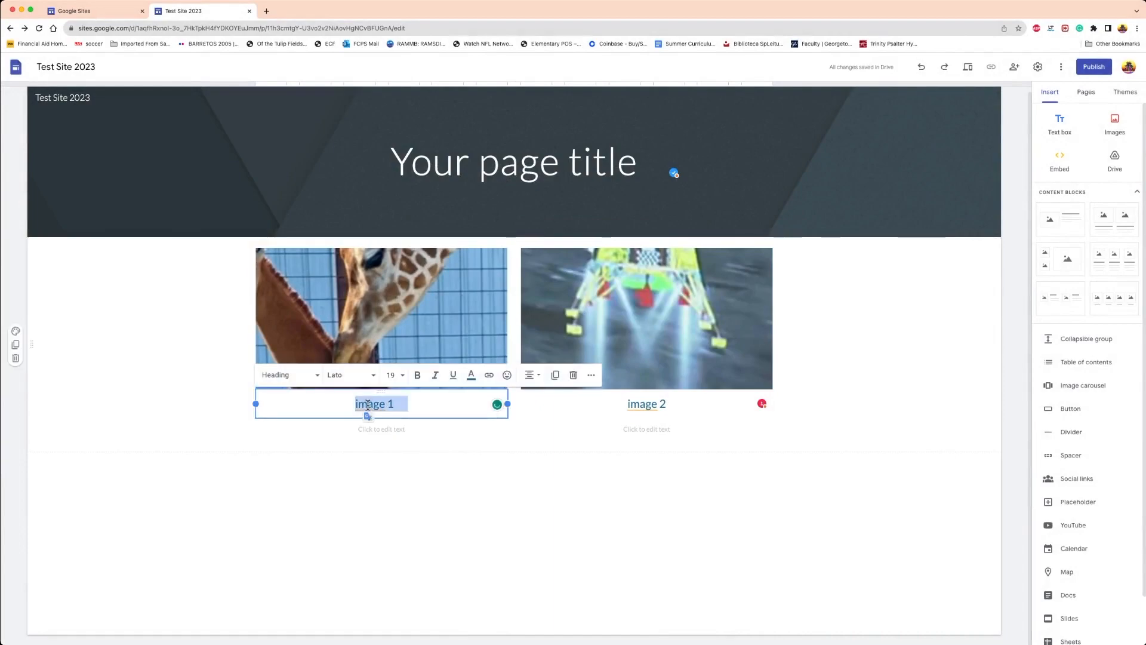
{"action": "left_click", "coordinate": [405, 507]}
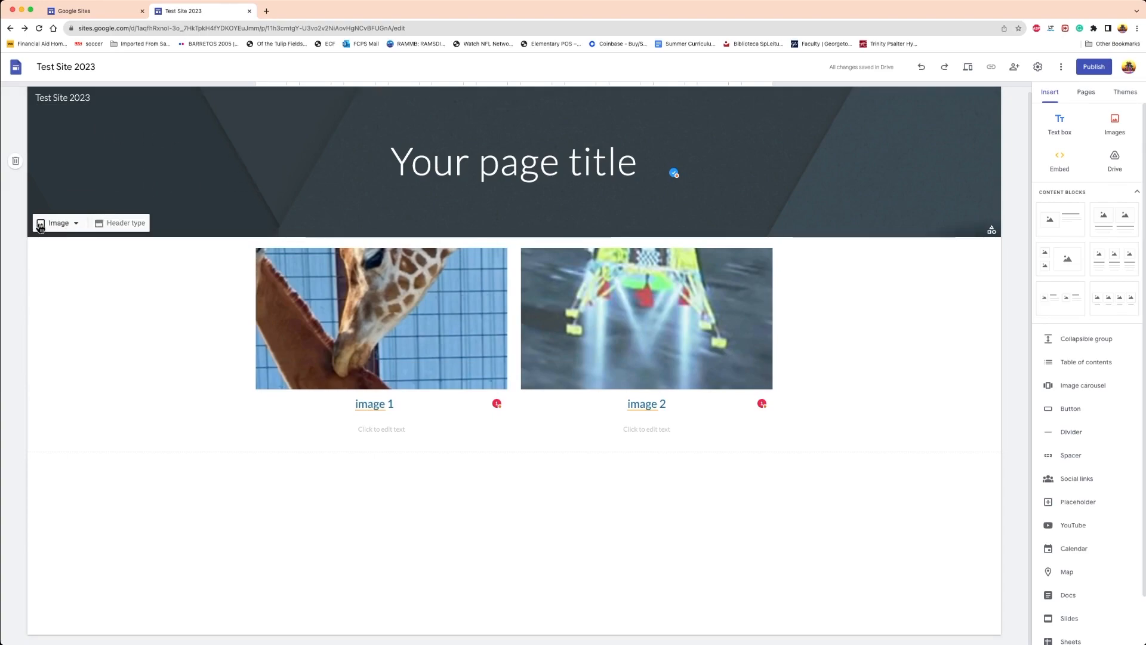
Try the Title only, Large banner and Cover header types, and return the header to Banner.
{"action": "left_click", "coordinate": [121, 226]}
{"action": "left_click", "coordinate": [252, 218]}
{"action": "left_click", "coordinate": [195, 150]}
{"action": "left_click", "coordinate": [132, 210]}
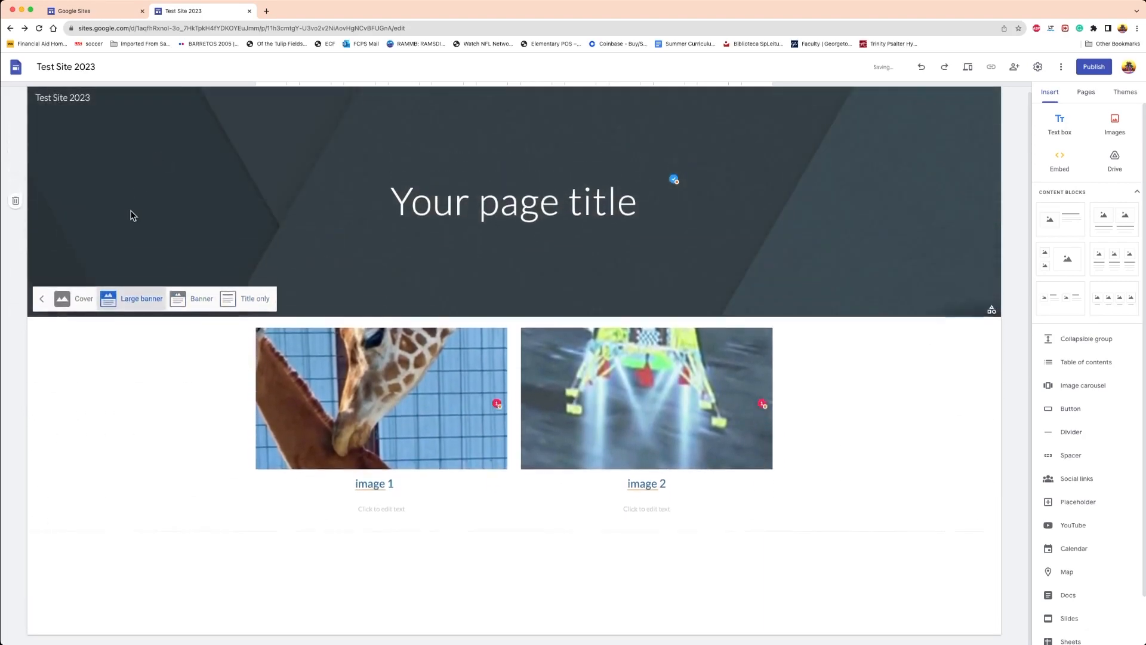
{"action": "left_click", "coordinate": [77, 294]}
{"action": "scroll", "coordinate": [225, 306], "scroll_direction": "down", "scroll_amount": 5}
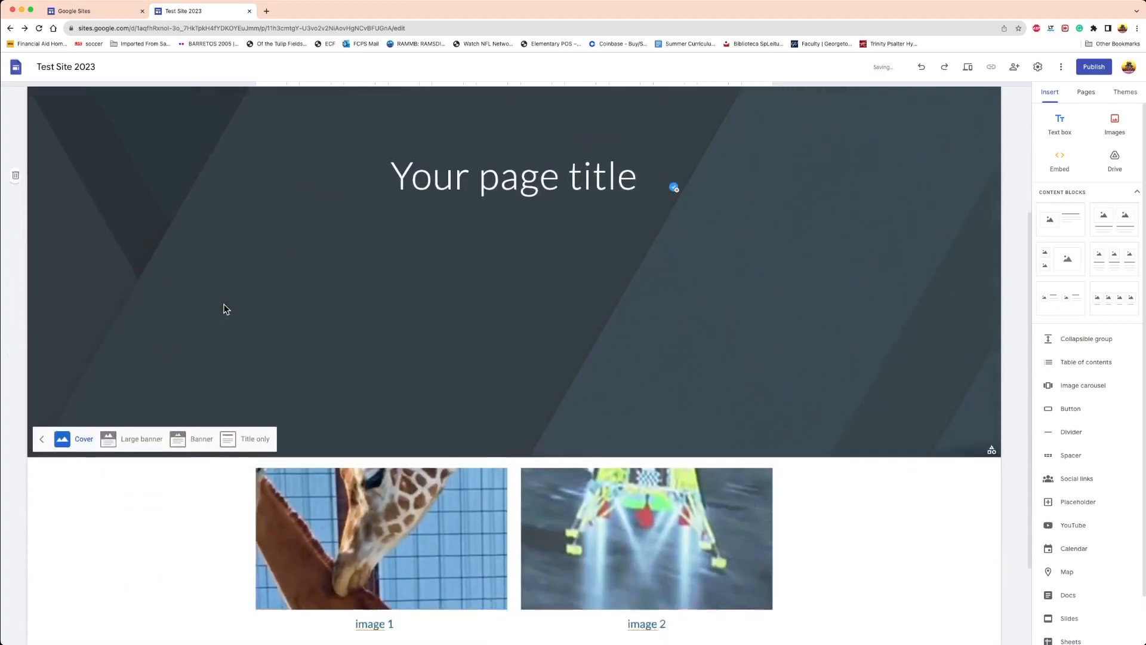
{"action": "left_click", "coordinate": [141, 374]}
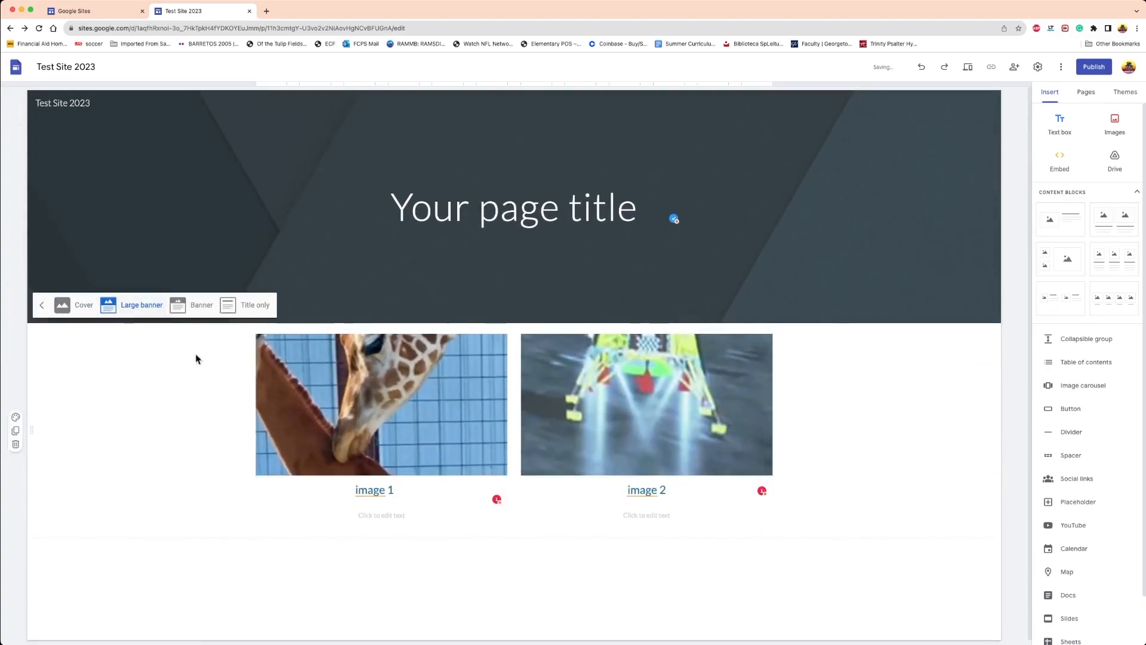
{"action": "left_click", "coordinate": [198, 305]}
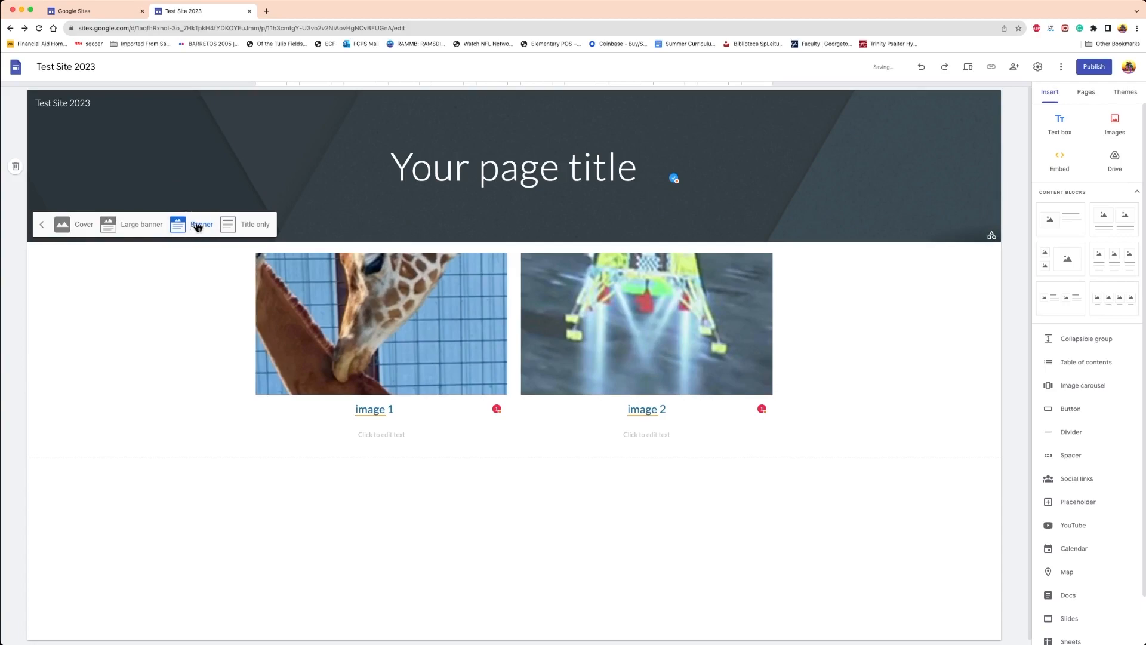
{"action": "left_click", "coordinate": [46, 226]}
Upload the picture of a purple room with red sculptures as the header's background image.
{"action": "left_click", "coordinate": [55, 230]}
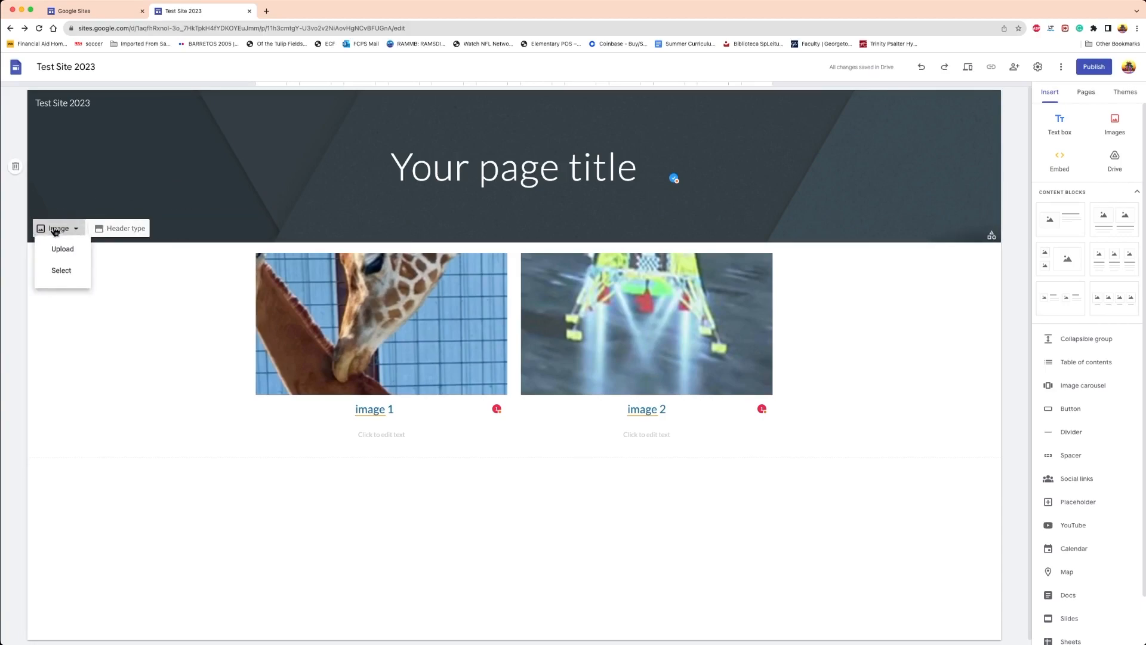
{"action": "left_click", "coordinate": [62, 246]}
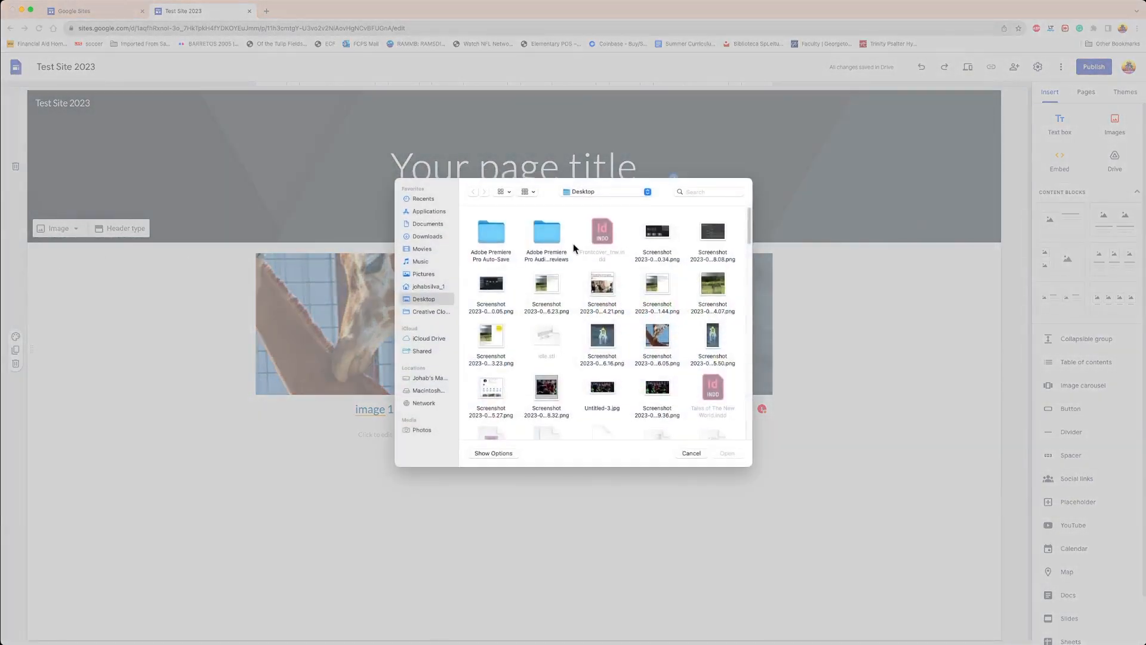
{"action": "scroll", "coordinate": [636, 299], "scroll_direction": "down", "scroll_amount": 5}
{"action": "double_click", "coordinate": [609, 333]}
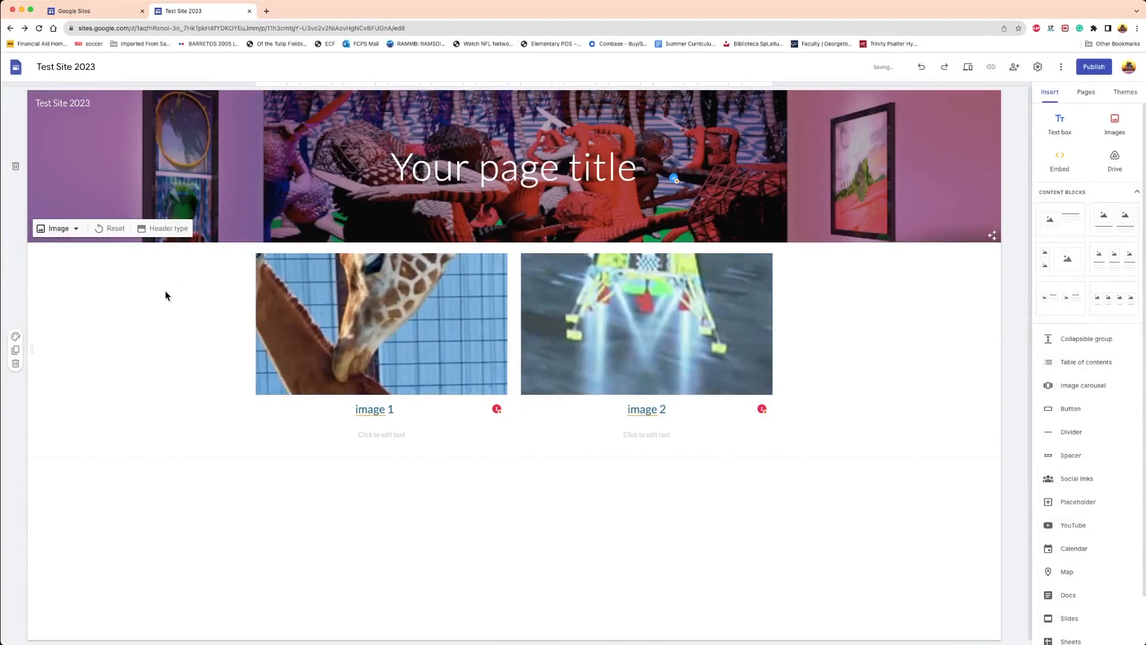
Replace the page title text with "Test Site 2023" and set its font to Impact.
{"action": "left_click", "coordinate": [563, 165]}
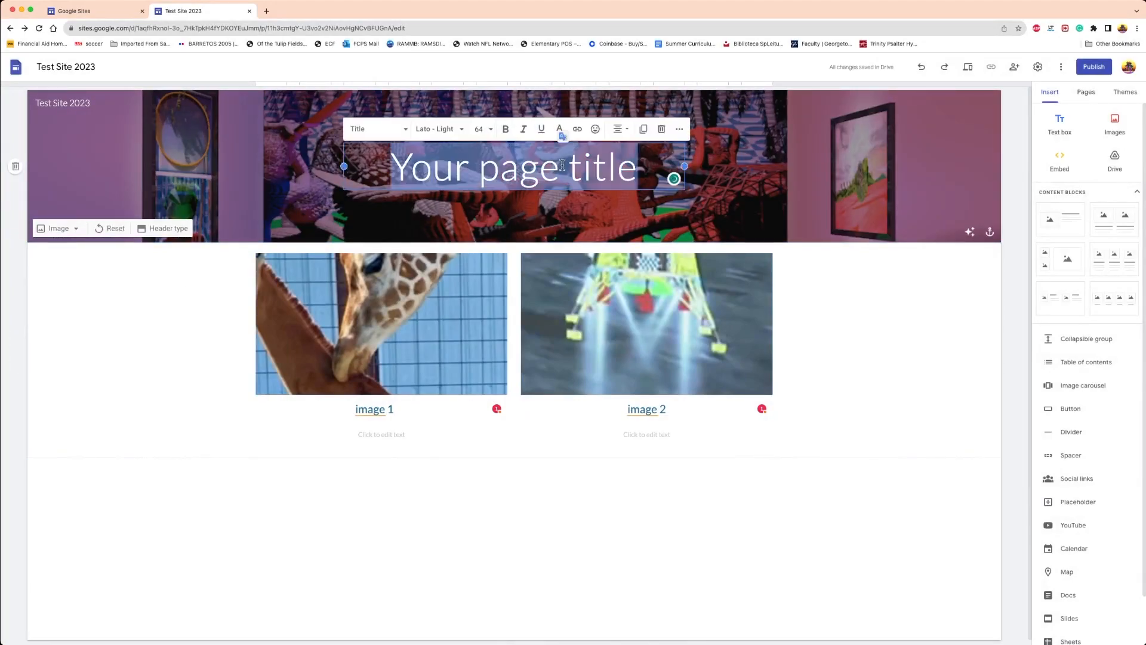
{"action": "type", "text": "T"}
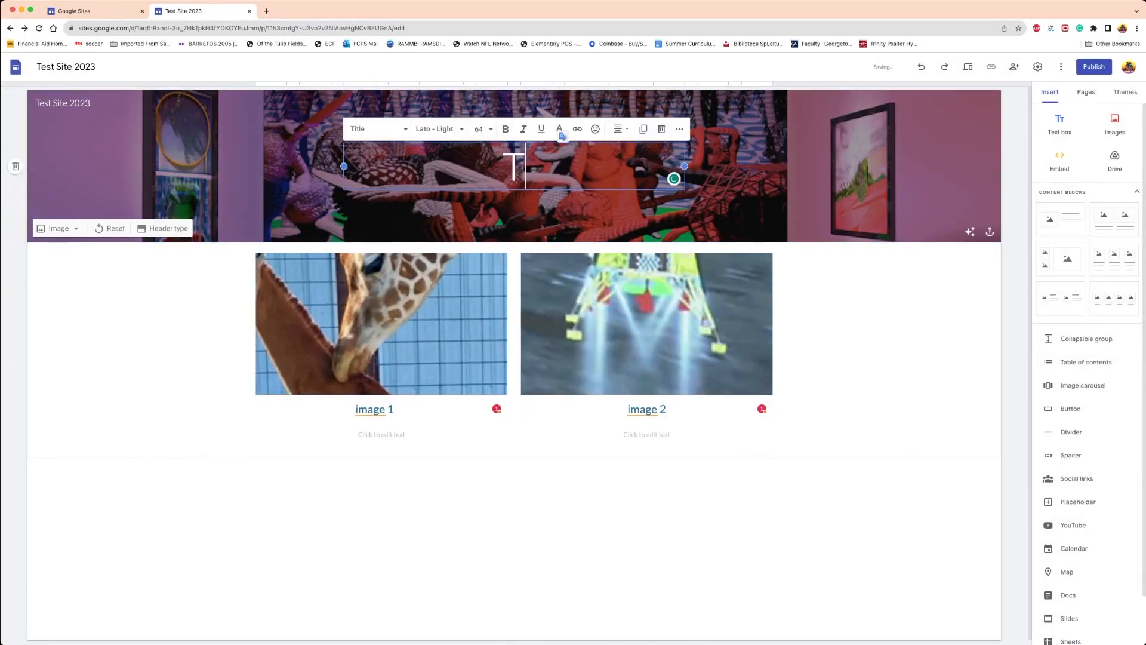
{"action": "type", "text": "est Site 2023"}
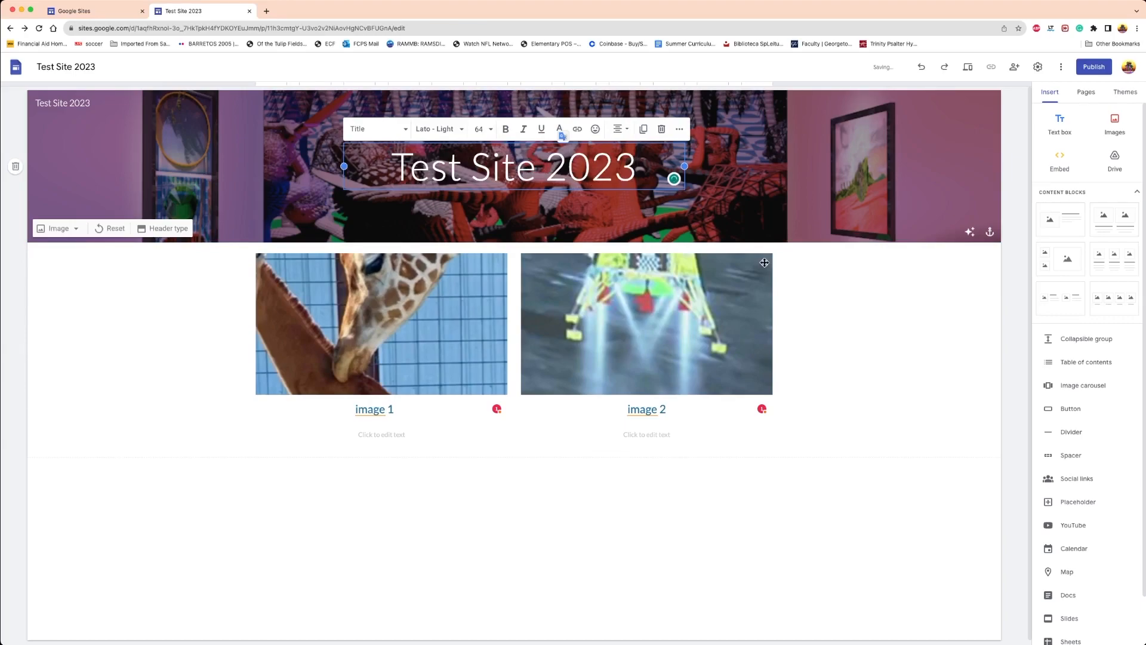
{"action": "triple_click", "coordinate": [491, 159]}
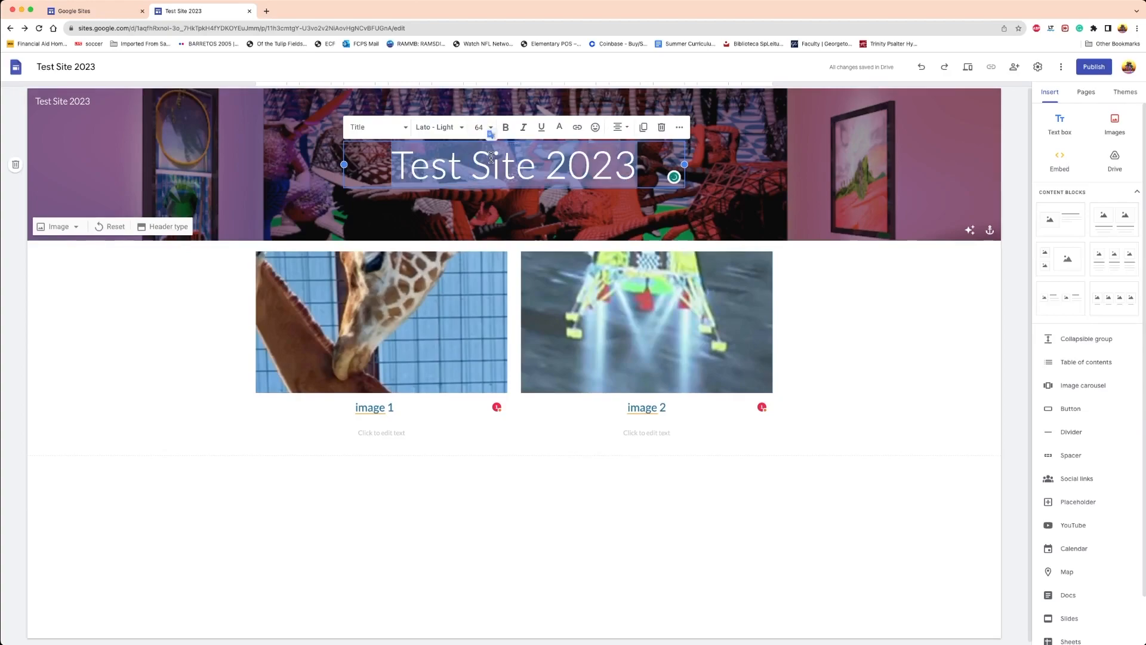
{"action": "left_click", "coordinate": [461, 126]}
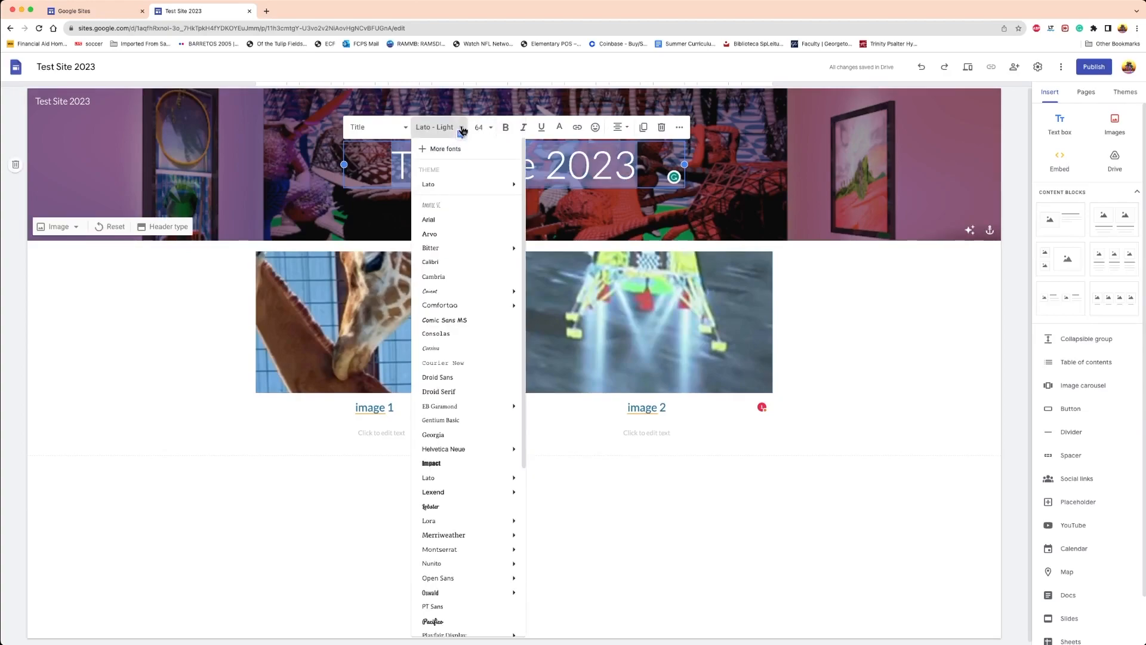
{"action": "left_click", "coordinate": [453, 464]}
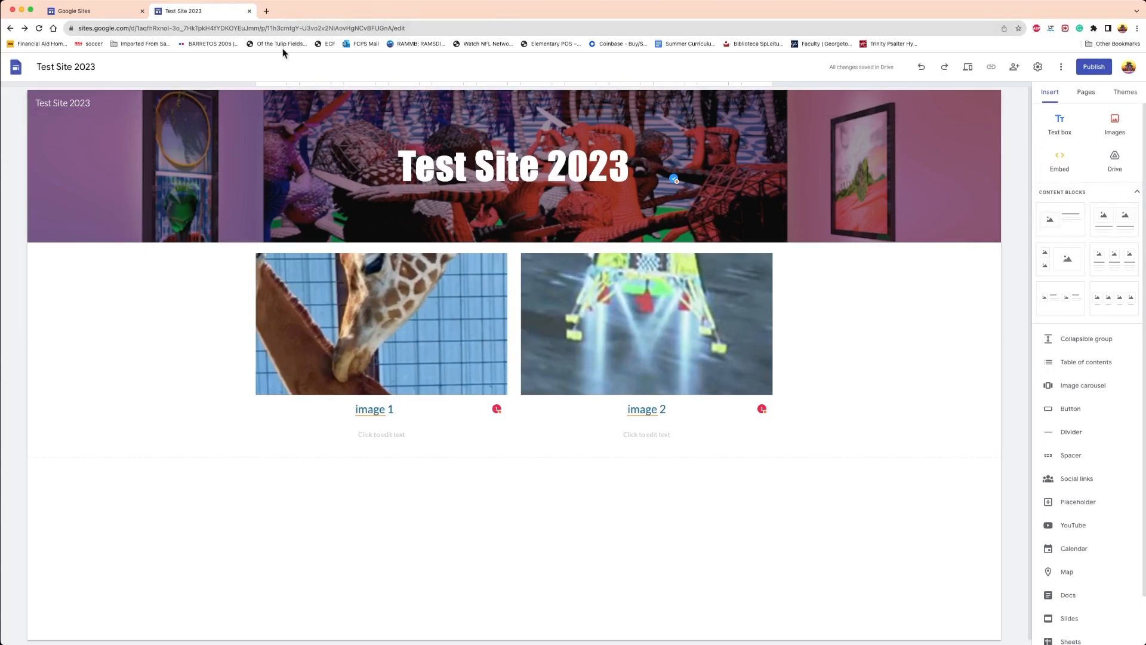
{"action": "left_click", "coordinate": [1064, 162]}
{"action": "left_click", "coordinate": [630, 402]}
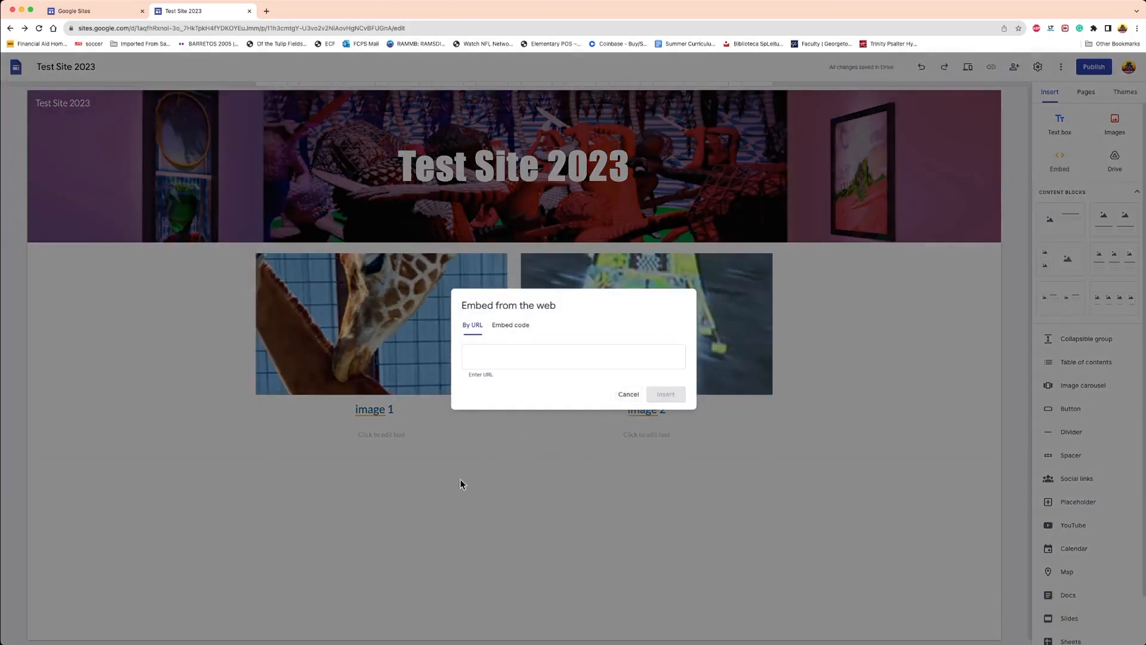
{"action": "left_click", "coordinate": [630, 394]}
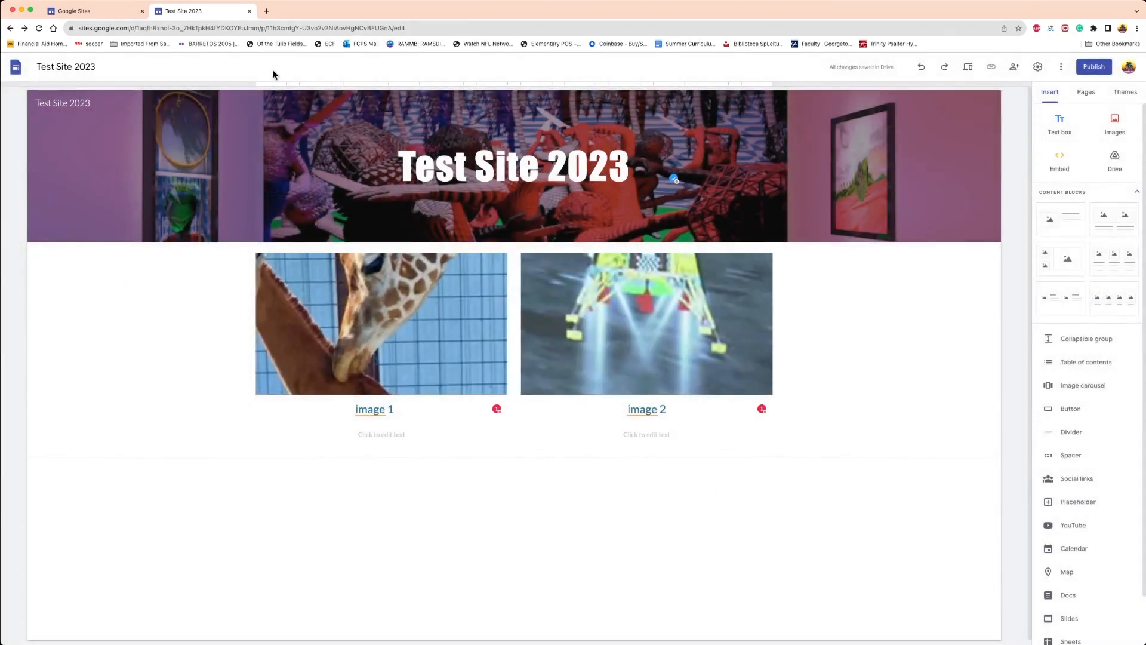
Go to youtube.com in a new browser tab, open the account channel's video "PHOTOSHOP: Intro, Interface, Tools, and Filters" and pause it.
{"action": "left_click", "coordinate": [266, 11]}
{"action": "type", "text": "youtube"}
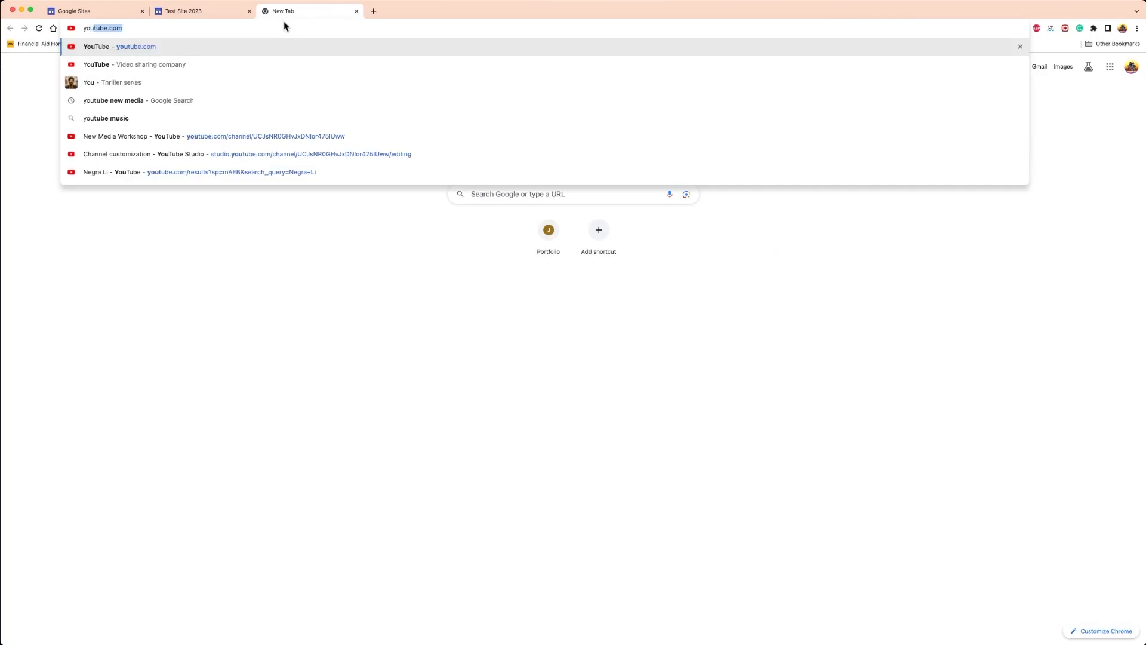
{"action": "key", "text": "Return"}
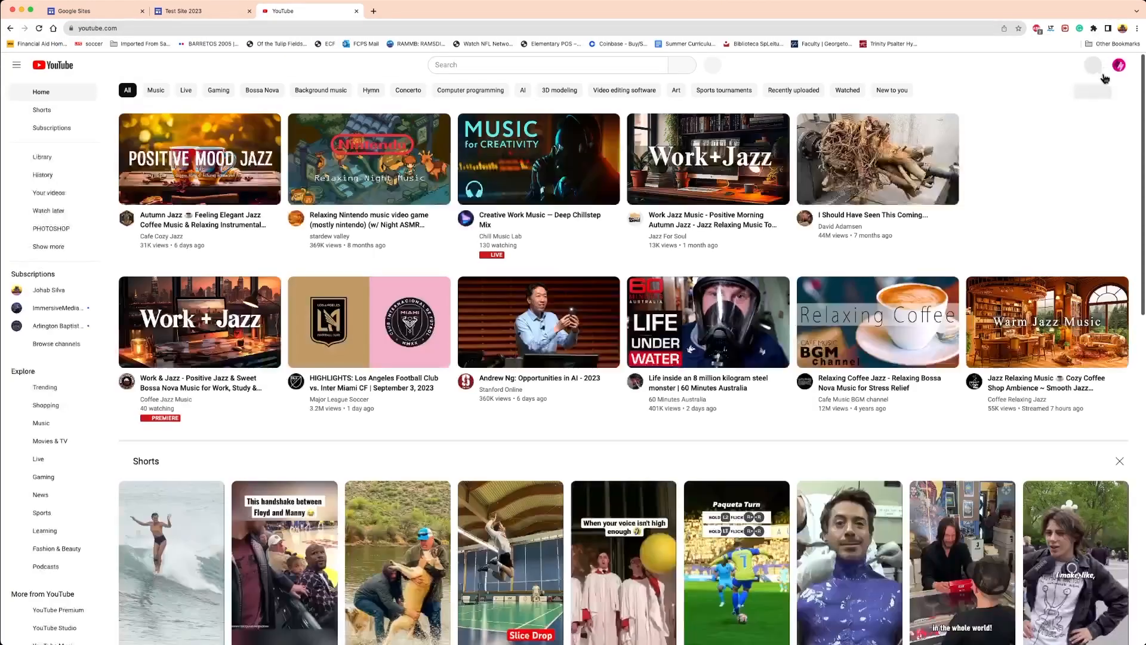
{"action": "left_click", "coordinate": [1119, 65]}
{"action": "left_click", "coordinate": [1044, 132]}
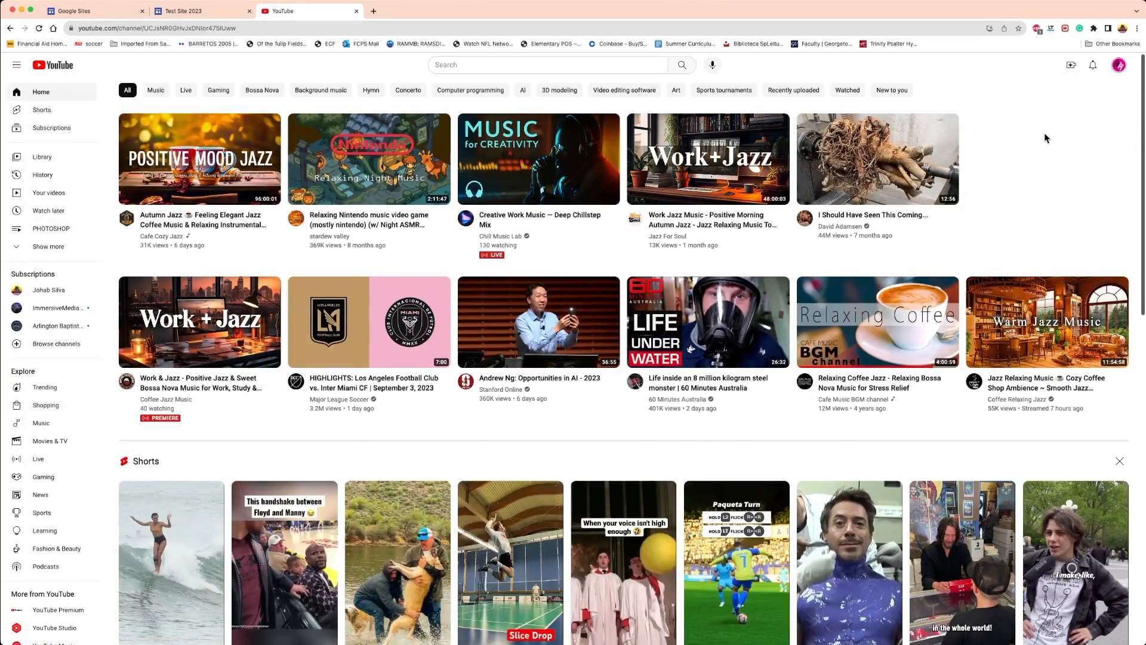
{"action": "left_click", "coordinate": [389, 387]}
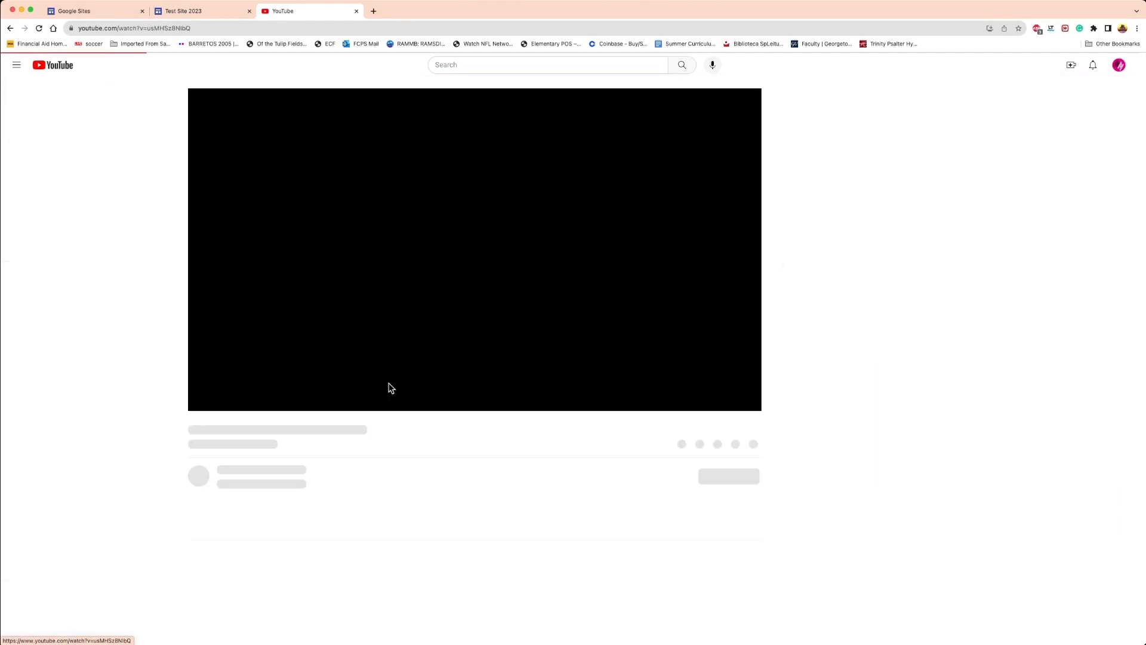
{"action": "left_click", "coordinate": [204, 400]}
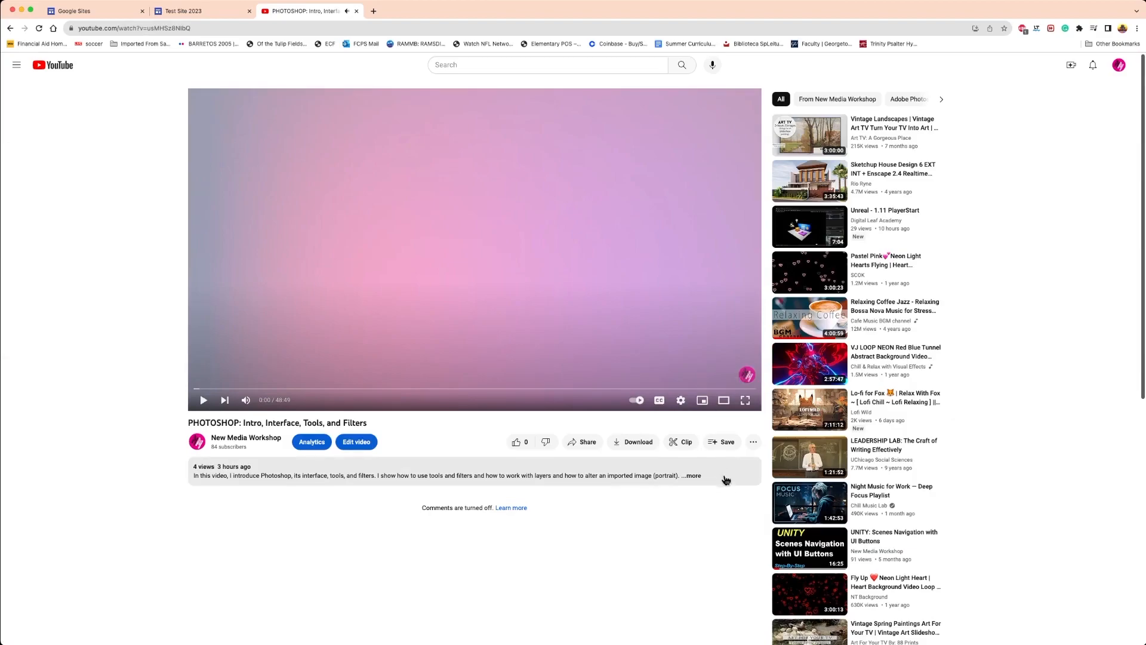
View the embed option in the video's sharing options and close it without copying the code.
{"action": "left_click", "coordinate": [585, 445]}
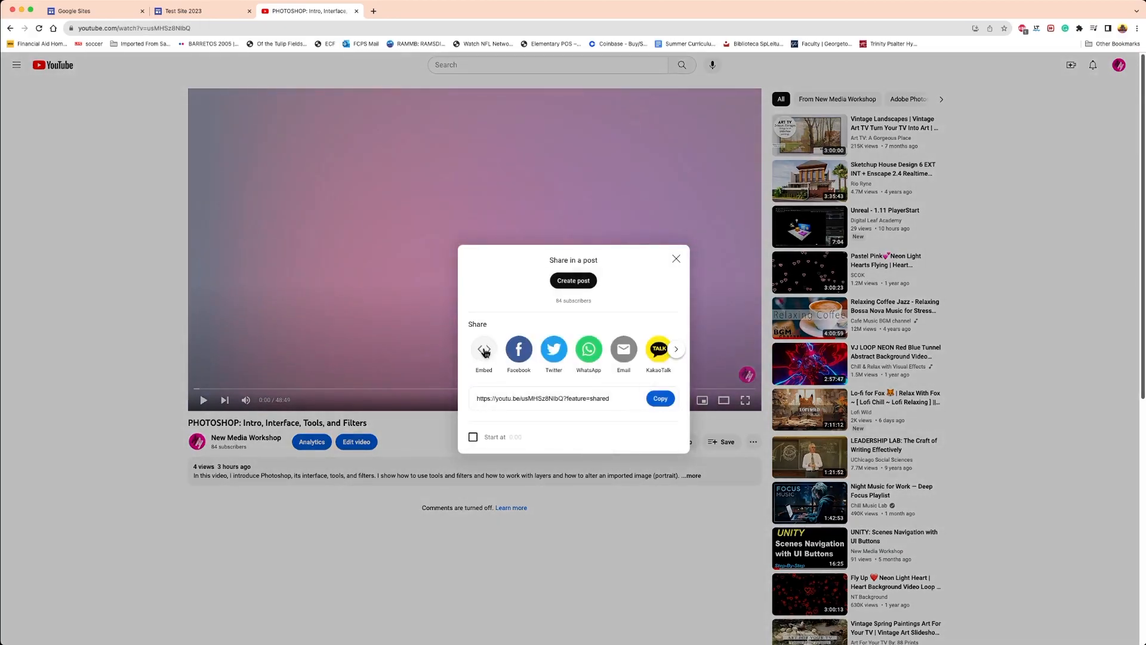
{"action": "left_click", "coordinate": [484, 351]}
{"action": "left_click", "coordinate": [712, 308]}
{"action": "left_click", "coordinate": [848, 255]}
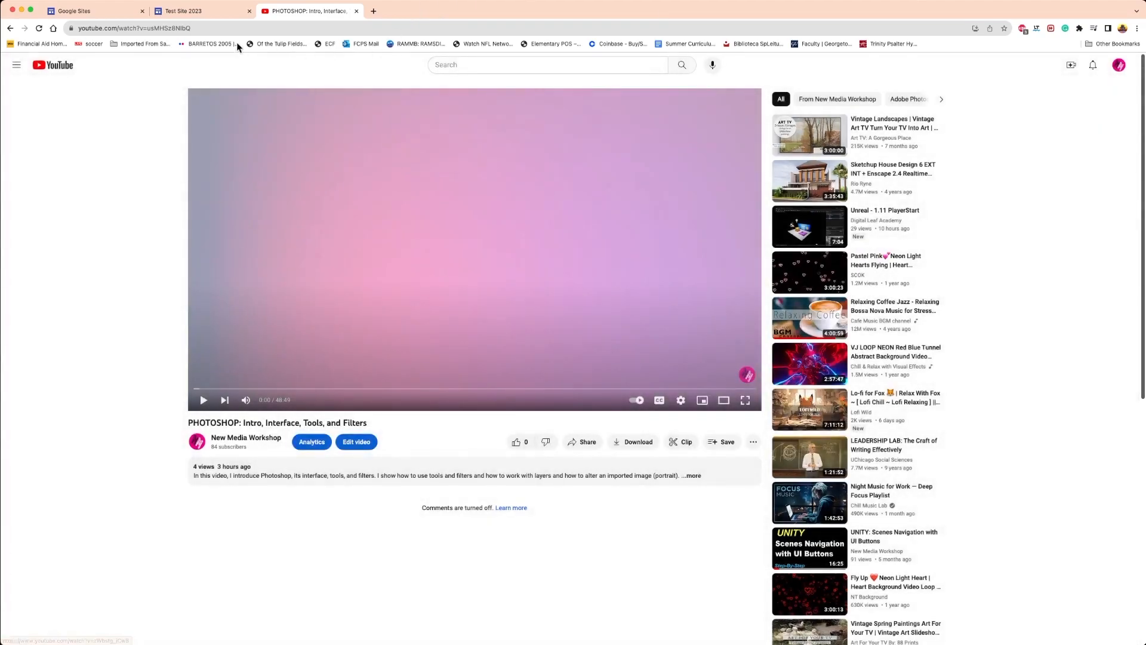
Copy the video page's URL and return to the Test Site 2023 editor.
{"action": "left_click", "coordinate": [118, 28]}
{"action": "key", "text": "super+c"}
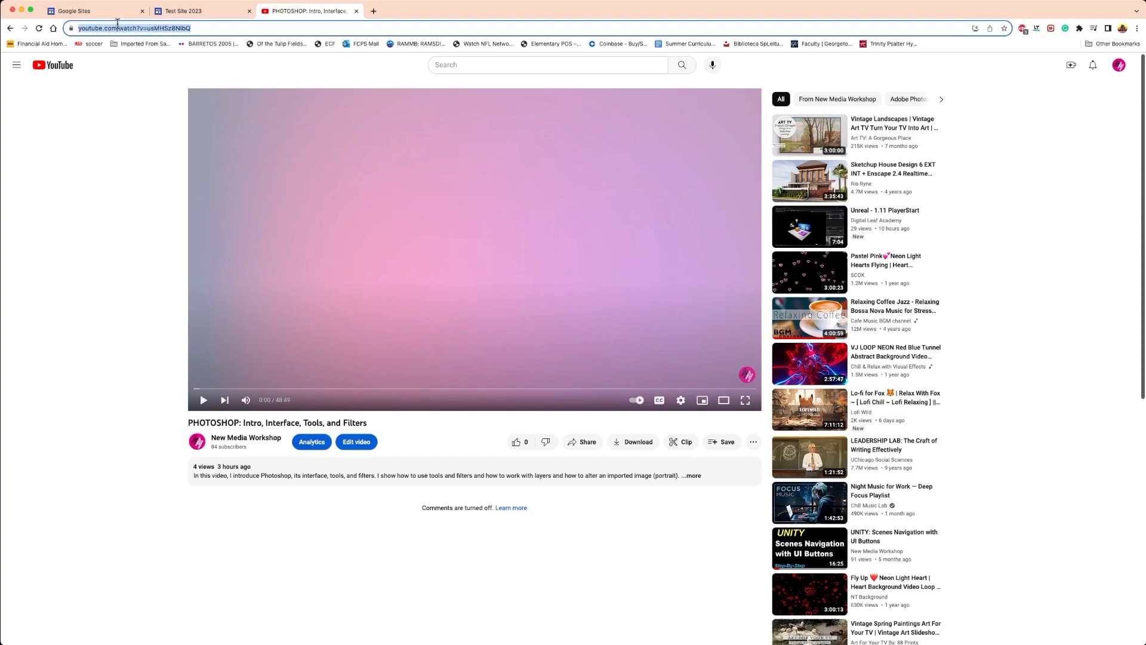
{"action": "left_click", "coordinate": [173, 11]}
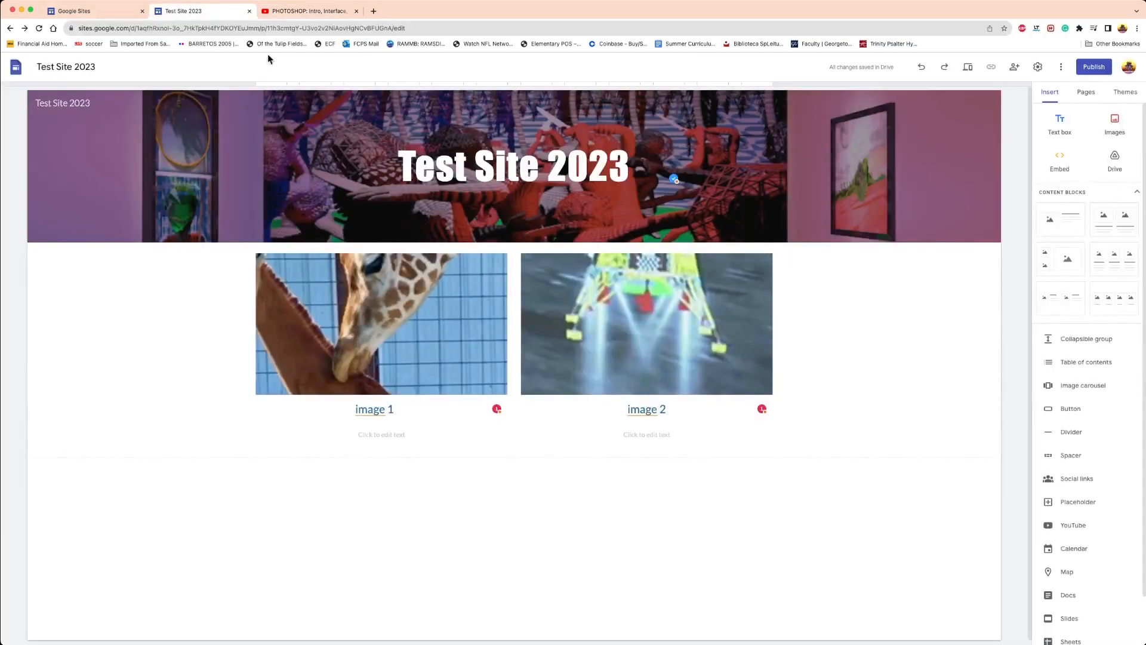
Embed the Photoshop video by its copied URL below the two images and widen it to span both image columns.
{"action": "left_click", "coordinate": [1068, 160]}
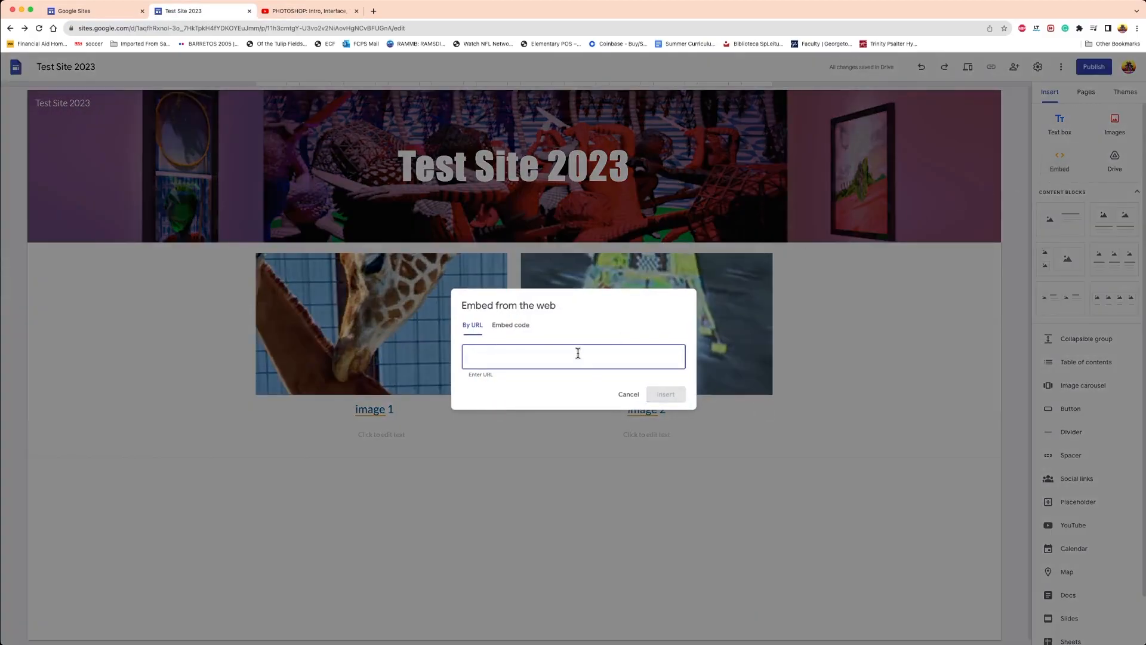
{"action": "left_click", "coordinate": [510, 327]}
{"action": "left_click", "coordinate": [472, 325]}
{"action": "key", "text": "super+v"}
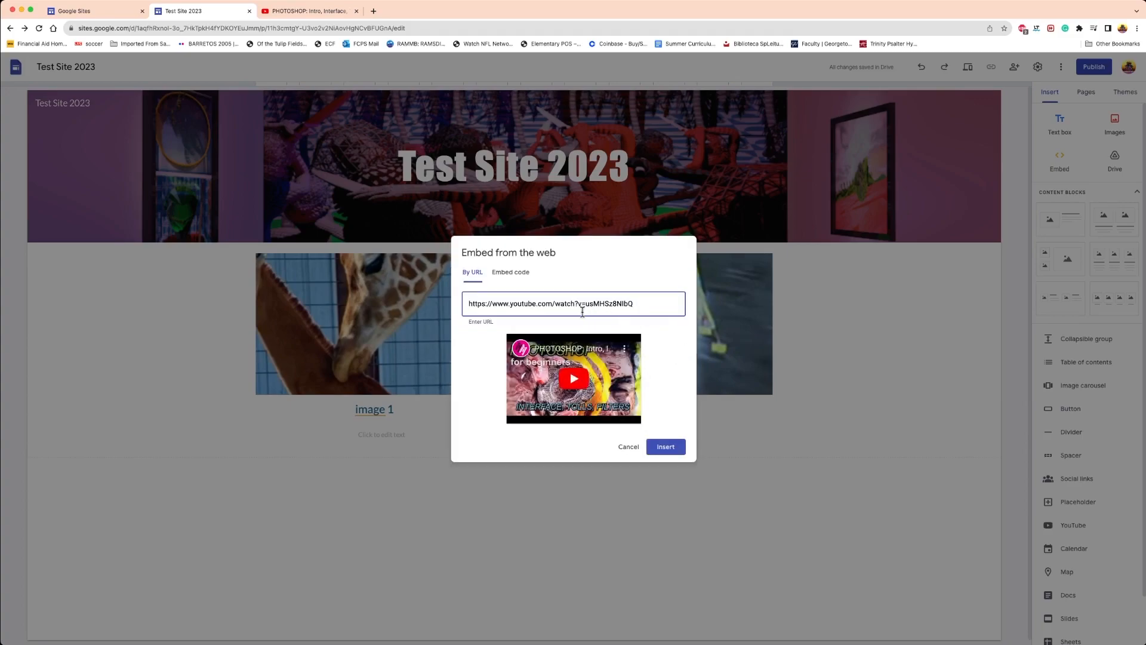
{"action": "left_click", "coordinate": [674, 449]}
{"action": "left_click_drag", "start_coordinate": [510, 455], "coordinate": [773, 453]}
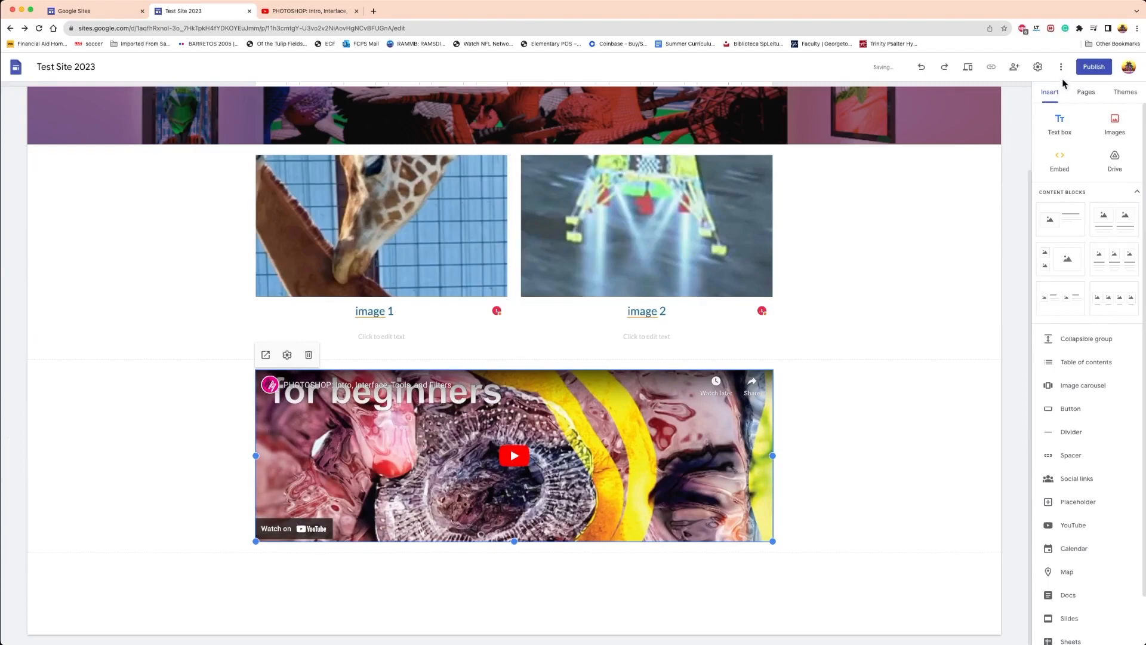
Browse the Google Drive files available for insertion and close the file browser without inserting anything.
{"action": "left_click", "coordinate": [1122, 162]}
{"action": "scroll", "coordinate": [1032, 332], "scroll_direction": "down", "scroll_amount": 10}
{"action": "scroll", "coordinate": [1032, 338], "scroll_direction": "up", "scroll_amount": 9}
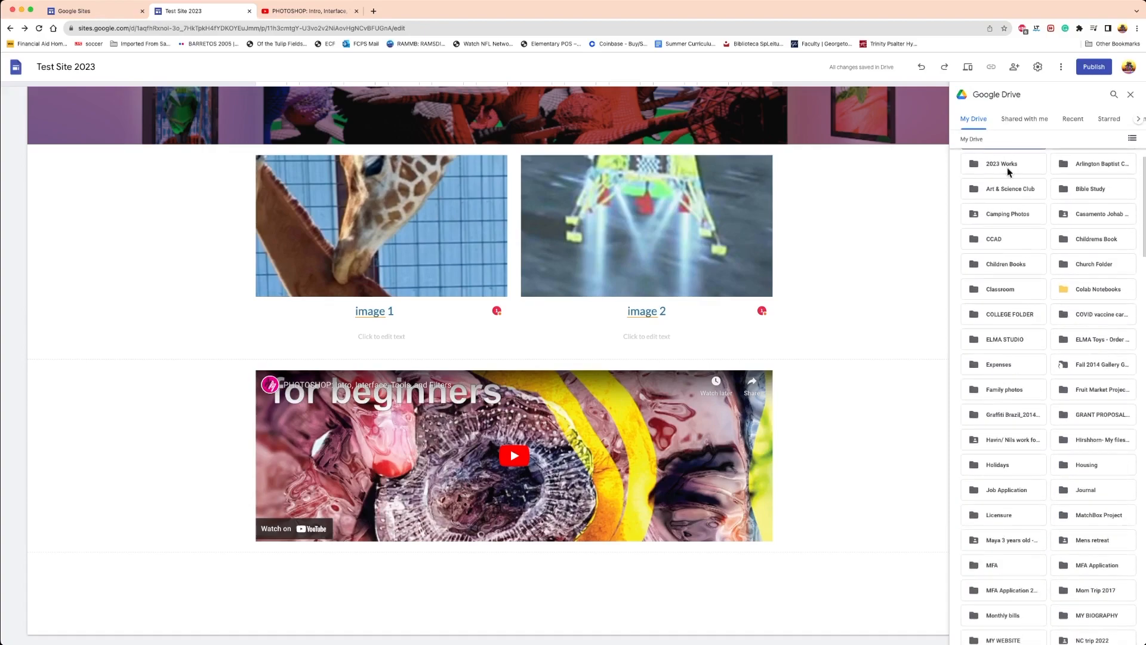
{"action": "left_click", "coordinate": [1130, 94]}
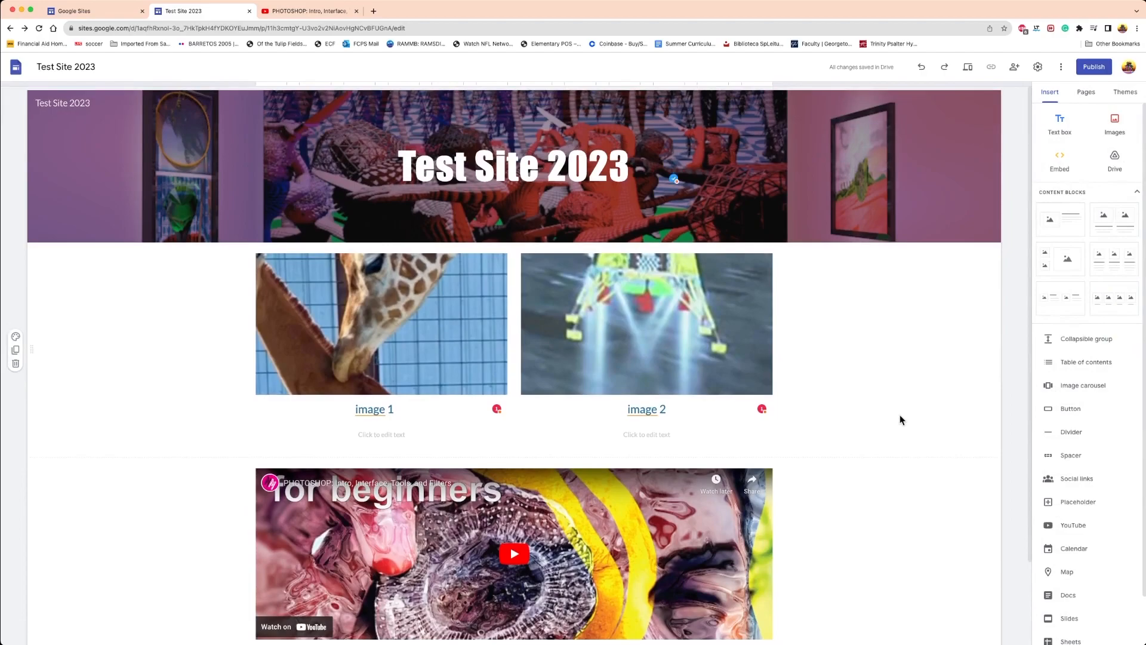
{"action": "scroll", "coordinate": [1134, 459], "scroll_direction": "down", "scroll_amount": 2}
{"action": "scroll", "coordinate": [1134, 458], "scroll_direction": "up", "scroll_amount": 2}
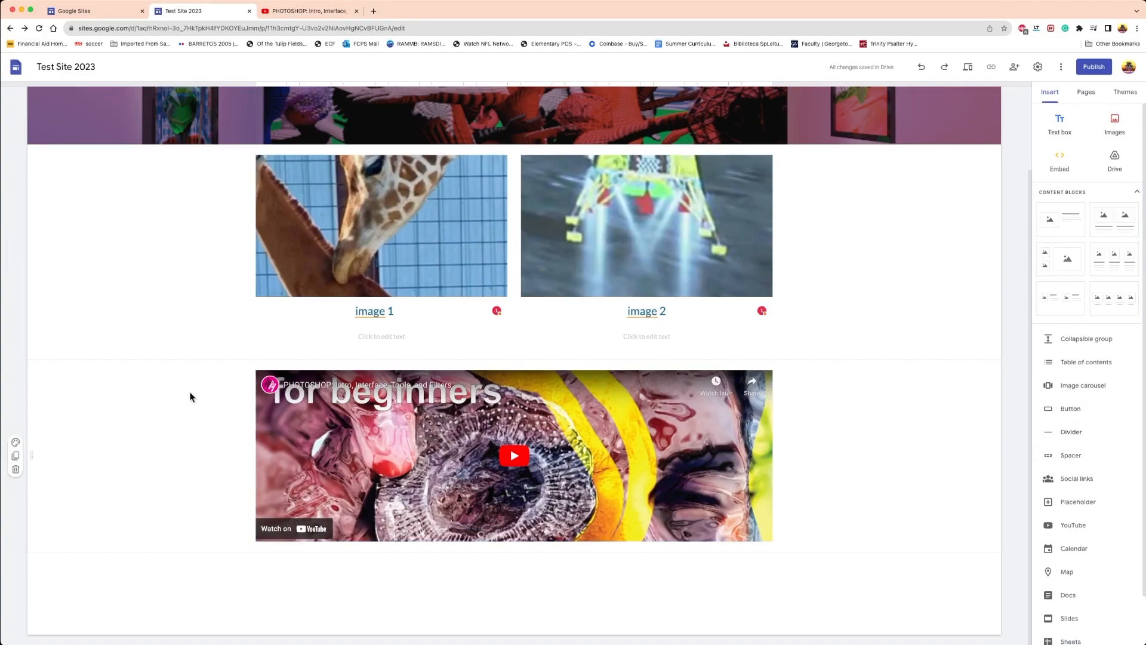
{"action": "scroll", "coordinate": [196, 392], "scroll_direction": "up", "scroll_amount": 2}
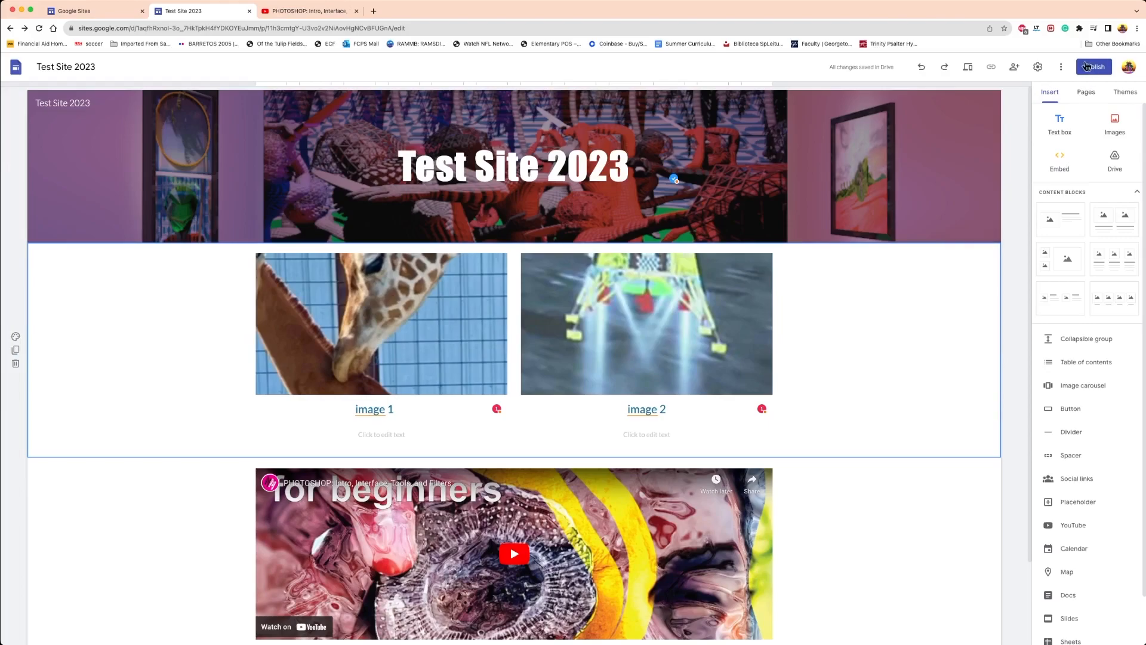
Add a new page named About to the site, leaving its custom path empty.
{"action": "left_click", "coordinate": [1086, 97]}
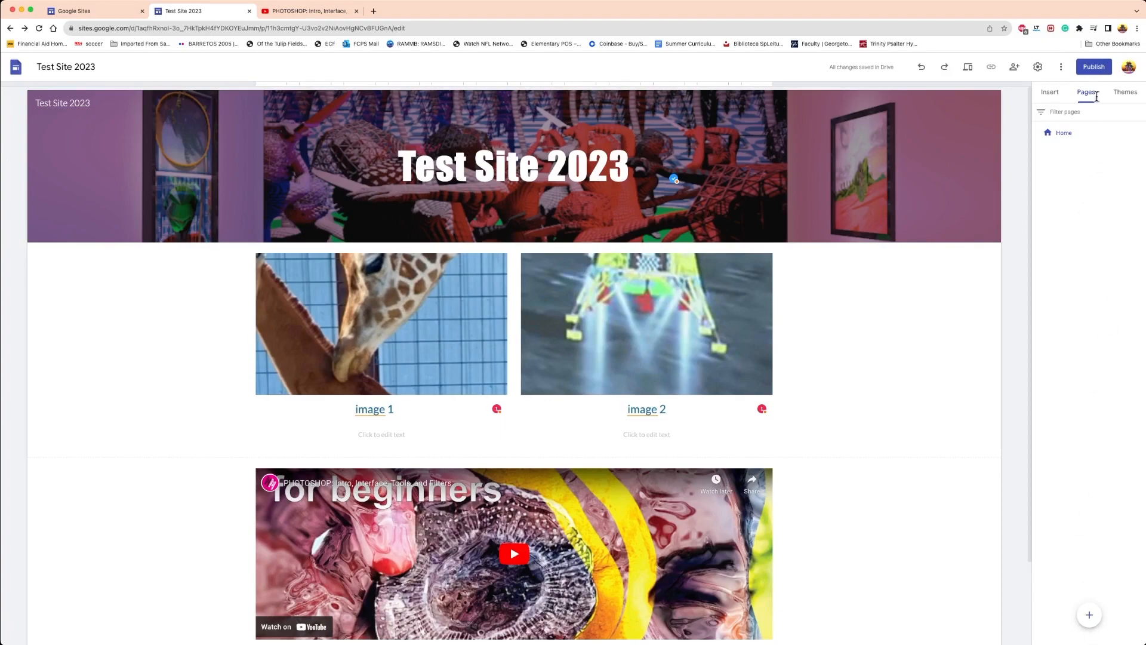
{"action": "left_click", "coordinate": [1090, 614]}
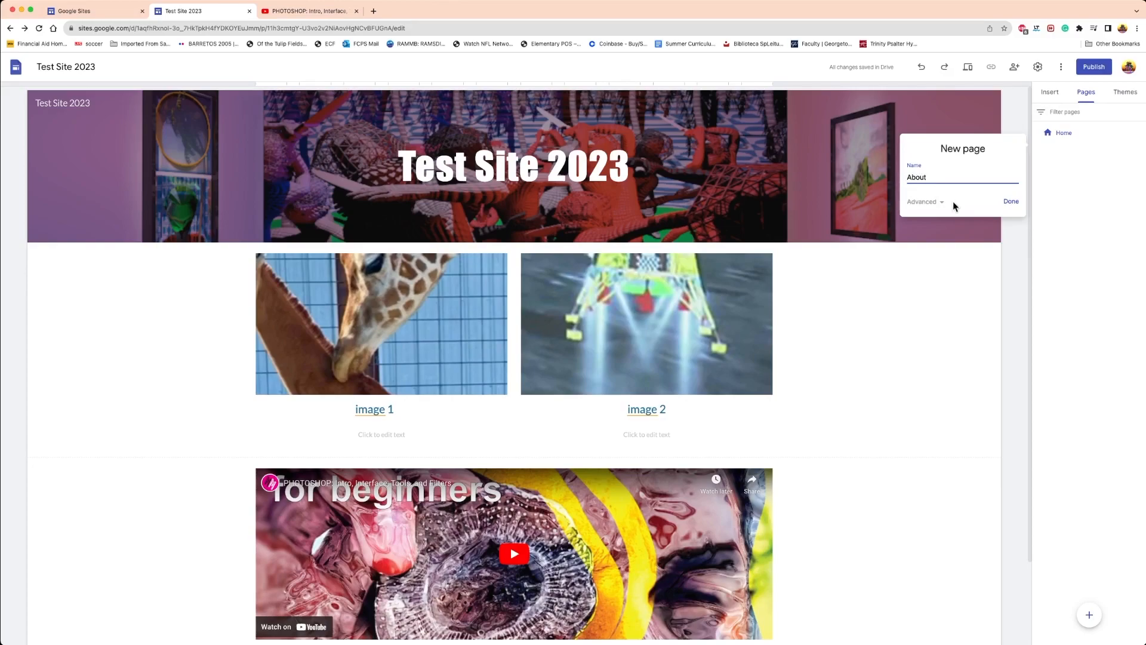
{"action": "left_click", "coordinate": [943, 205]}
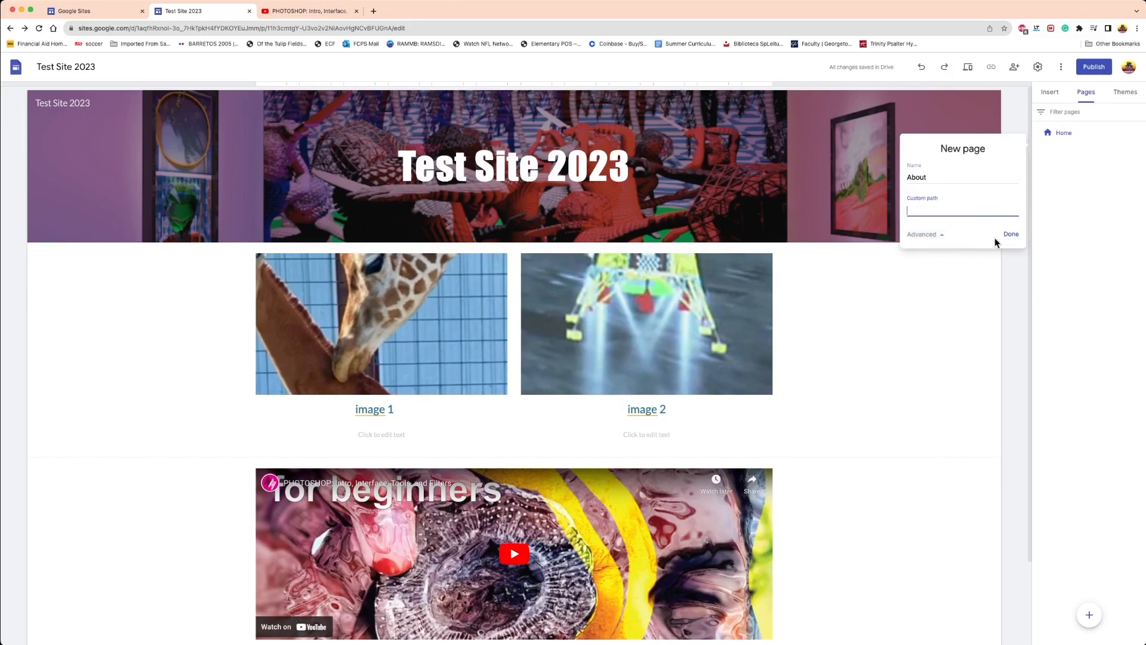
{"action": "left_click", "coordinate": [1010, 235]}
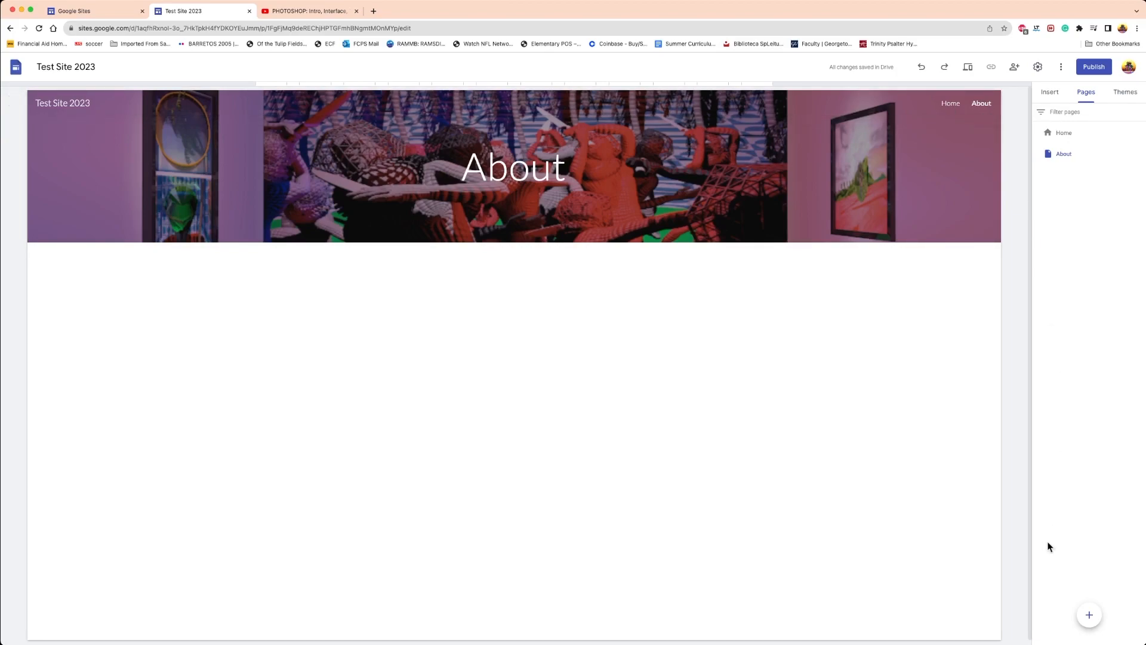
Add a new page named cv, try nesting it under the About page, and undo the nesting.
{"action": "left_click", "coordinate": [1090, 614]}
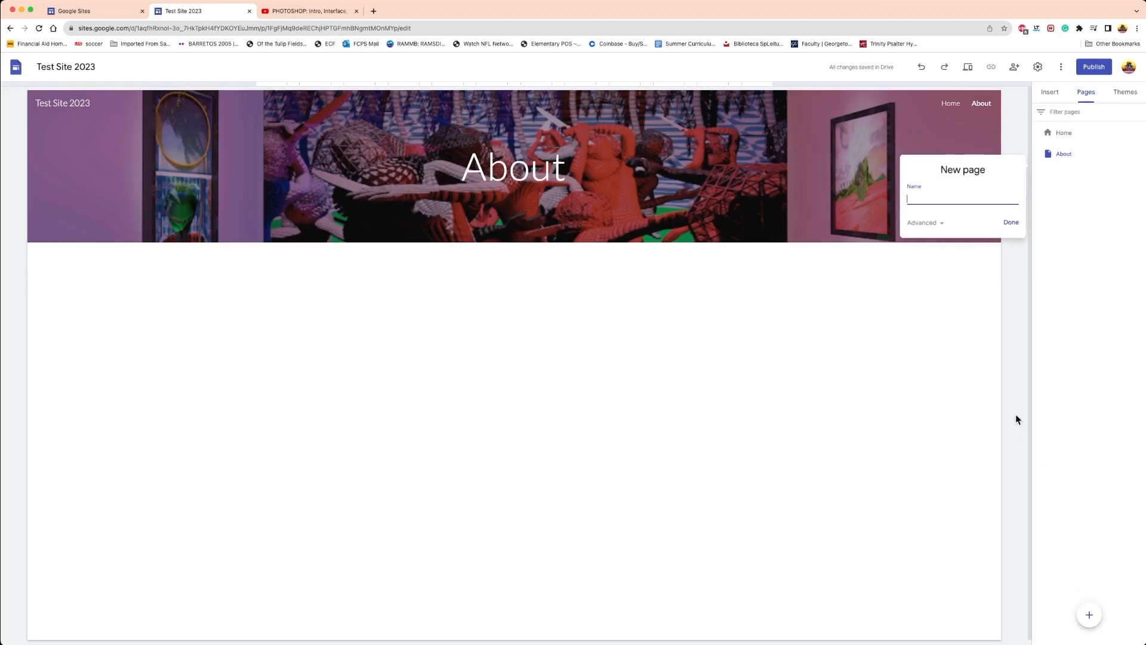
{"action": "left_click", "coordinate": [1011, 222]}
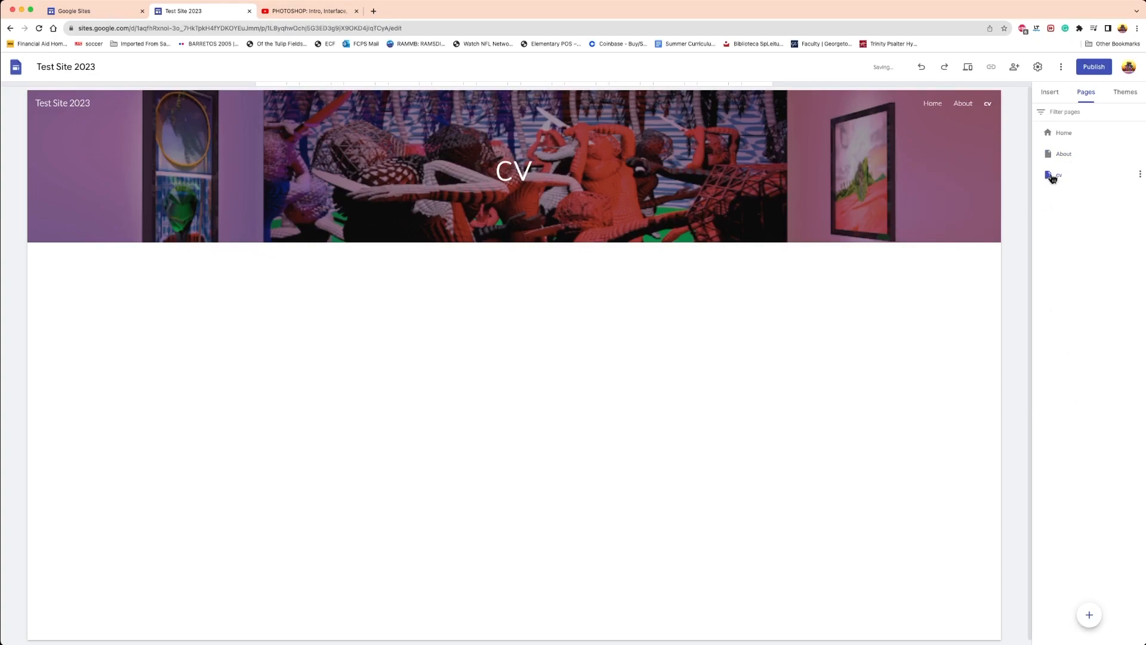
{"action": "left_click_drag", "start_coordinate": [1061, 172], "coordinate": [1068, 156]}
{"action": "mouse_move", "coordinate": [983, 105]}
{"action": "key", "text": "super+z"}
Delete the cv page from the site.
{"action": "left_click", "coordinate": [1141, 174]}
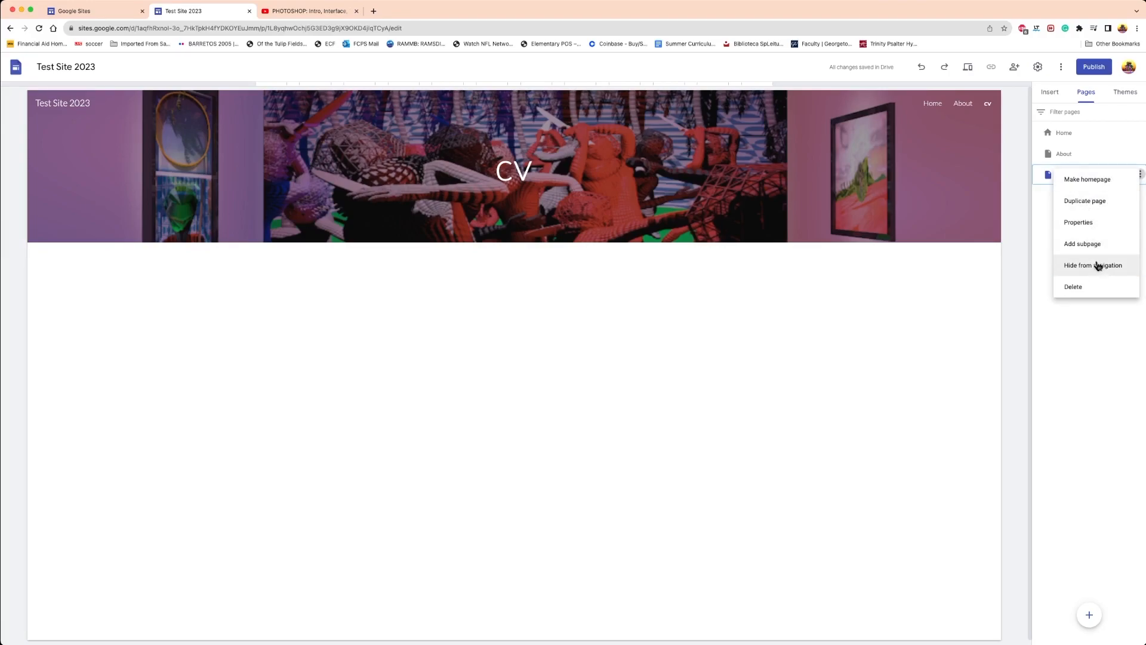
{"action": "left_click", "coordinate": [1090, 288]}
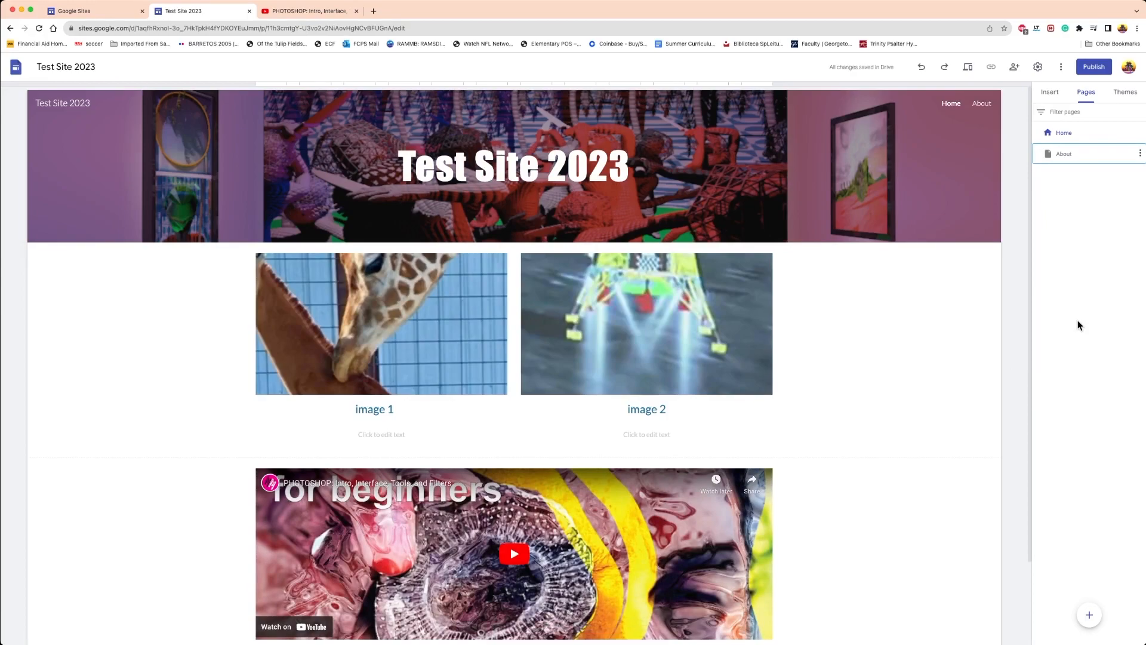
{"action": "scroll", "coordinate": [908, 231], "scroll_direction": "down", "scroll_amount": 2}
{"action": "scroll", "coordinate": [908, 216], "scroll_direction": "up", "scroll_amount": 2}
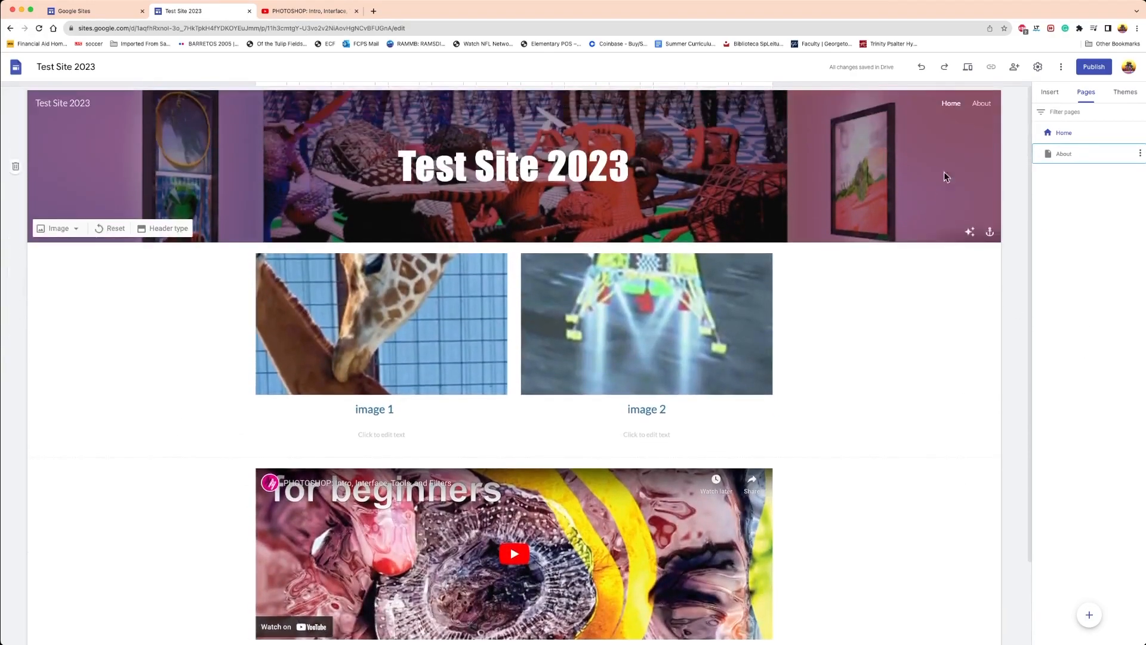
{"action": "left_click", "coordinate": [1126, 94]}
{"action": "left_click", "coordinate": [1086, 93]}
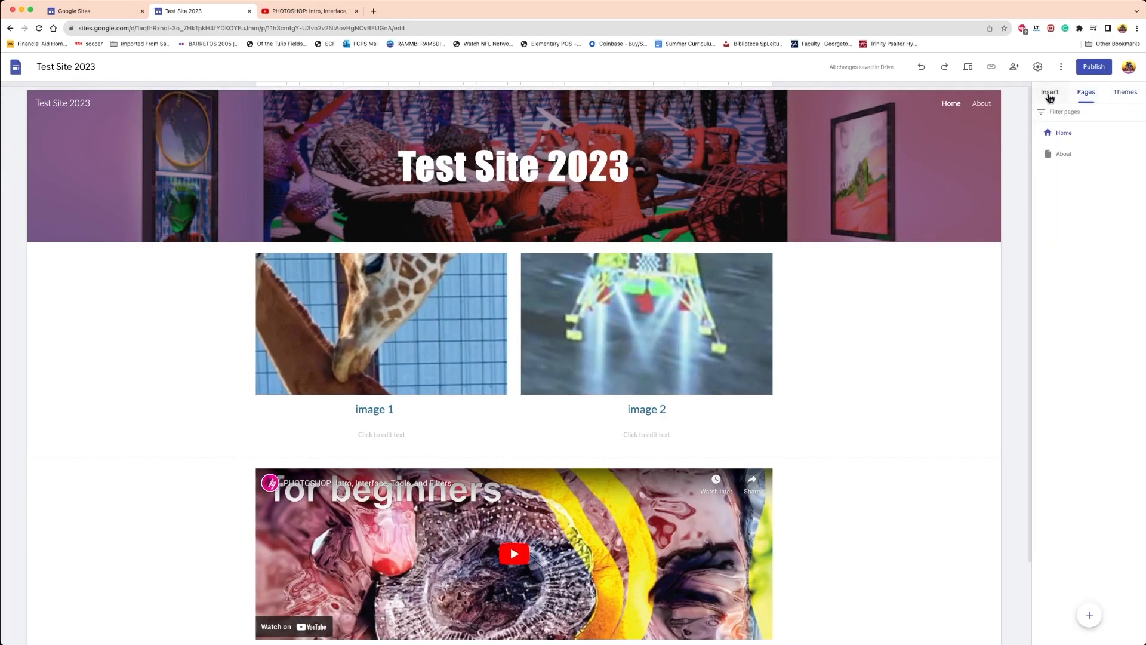
Browse the Google Slides presentations available for insertion and close the list without choosing one.
{"action": "left_click", "coordinate": [1050, 93]}
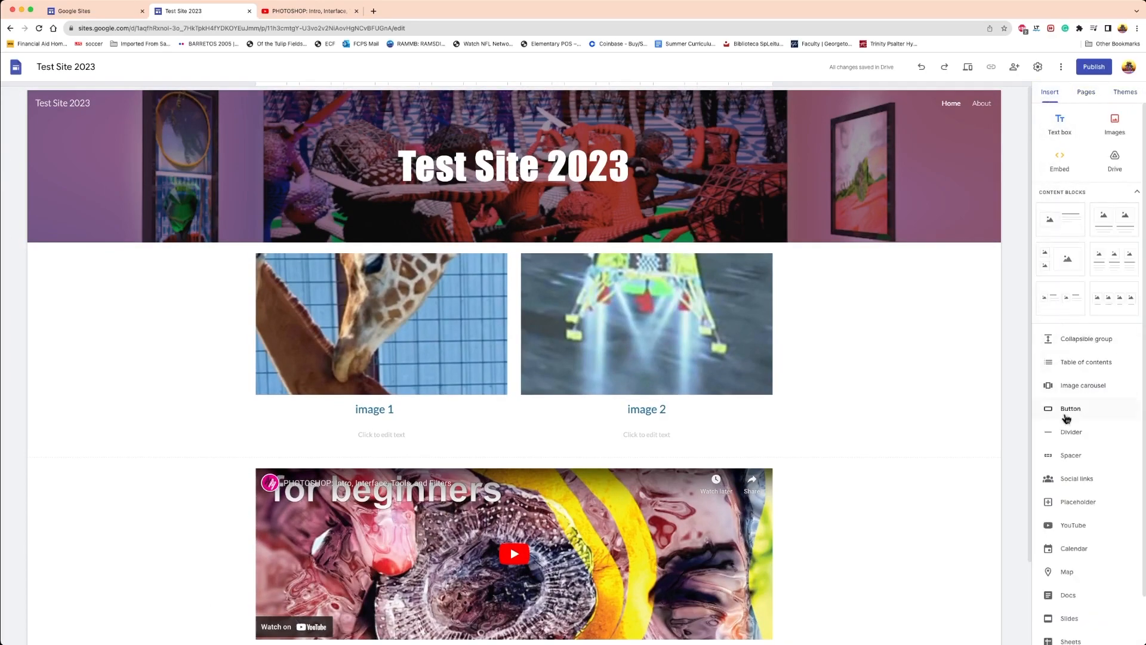
{"action": "scroll", "coordinate": [1067, 412], "scroll_direction": "down", "scroll_amount": 2}
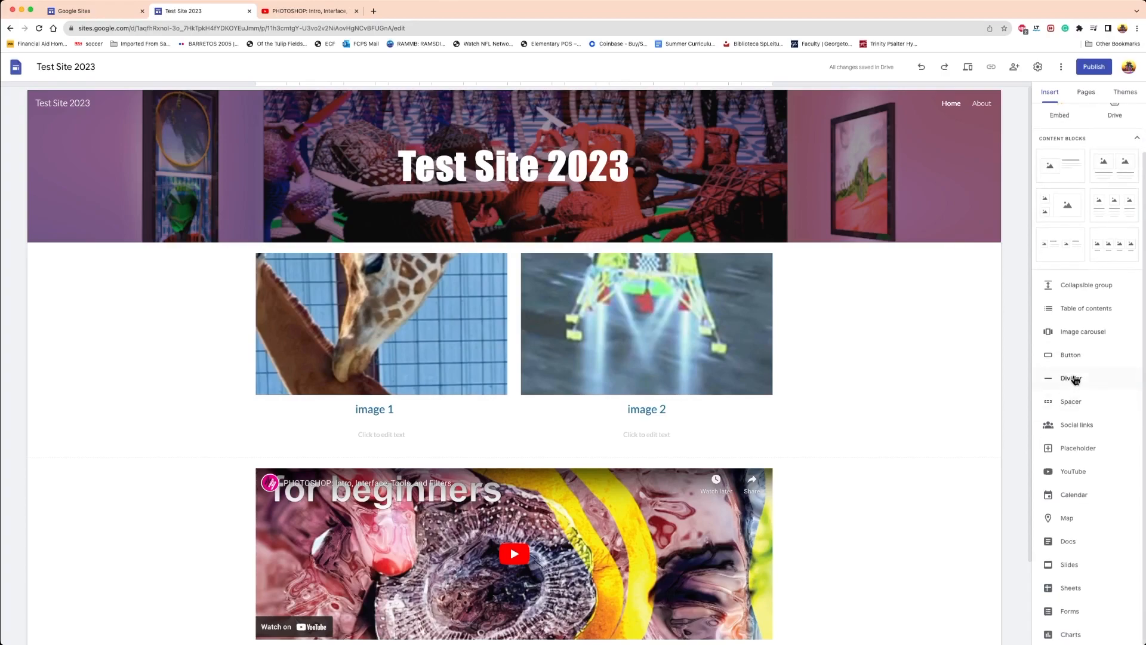
{"action": "left_click", "coordinate": [1084, 568]}
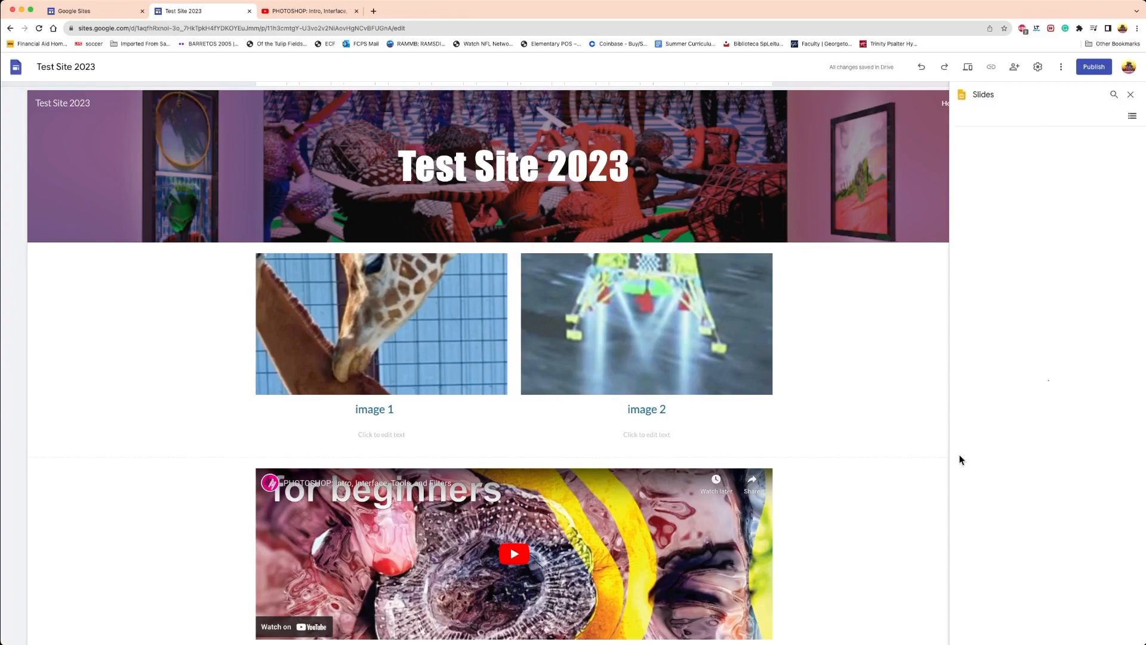
{"action": "scroll", "coordinate": [1011, 300], "scroll_direction": "down", "scroll_amount": 5}
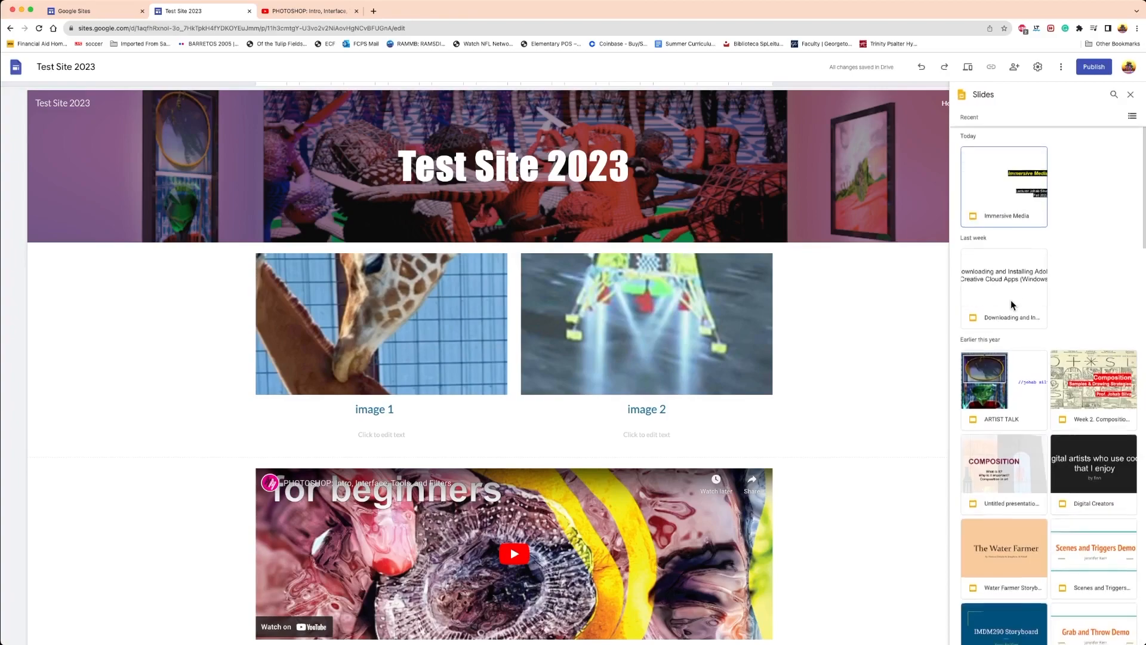
{"action": "scroll", "coordinate": [1009, 292], "scroll_direction": "up", "scroll_amount": 3}
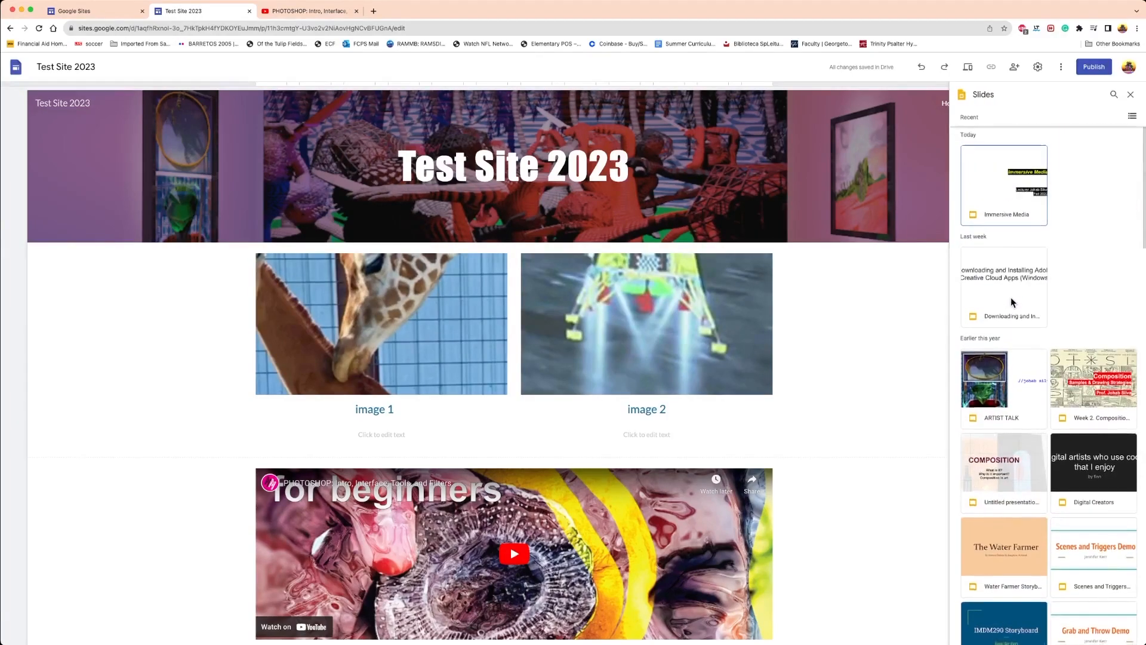
{"action": "scroll", "coordinate": [1057, 238], "scroll_direction": "up", "scroll_amount": 2}
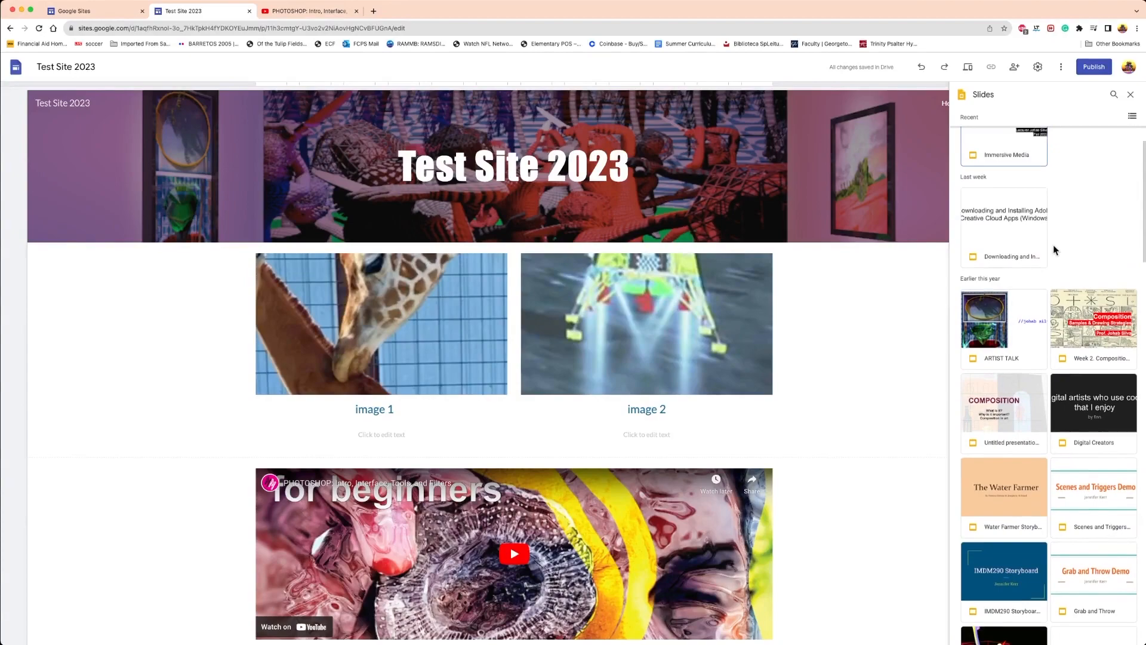
{"action": "left_click", "coordinate": [1131, 95]}
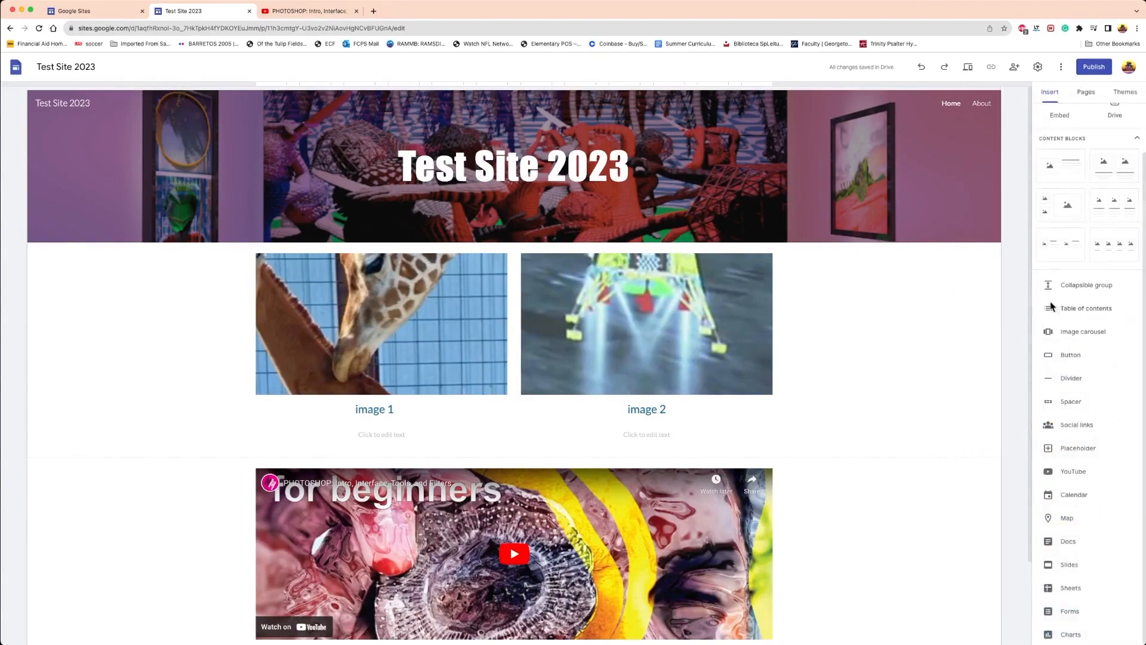
Insert the ARTIST TALK Slides presentation between the images and the video, widening it across both image columns and increasing its height.
{"action": "left_click", "coordinate": [1068, 565]}
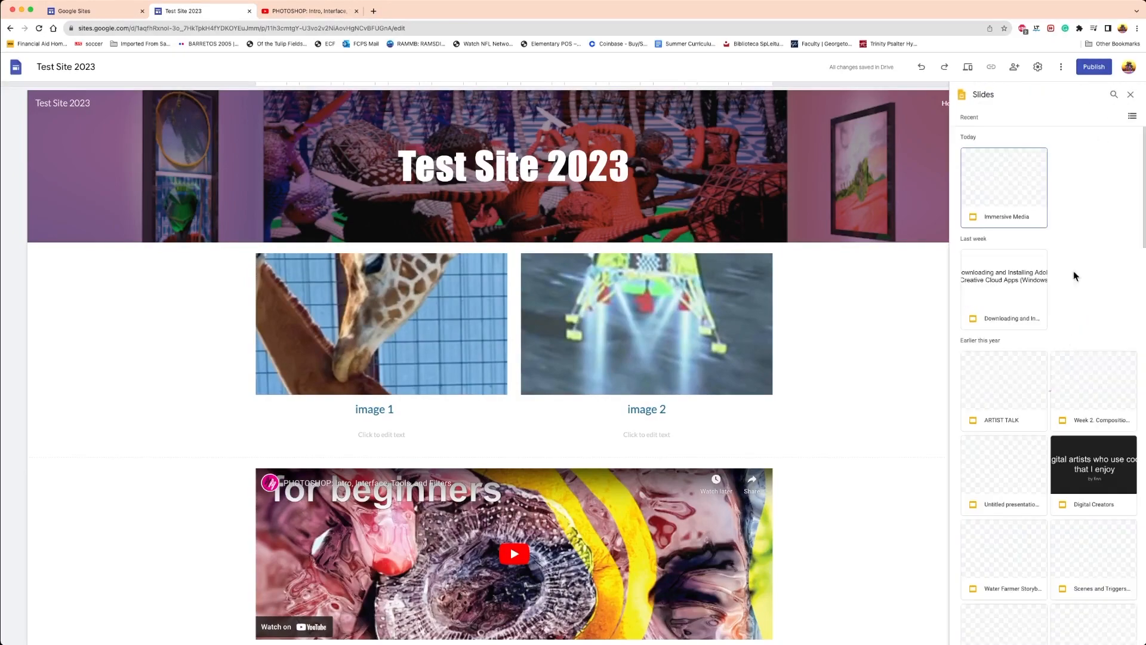
{"action": "scroll", "coordinate": [1039, 316], "scroll_direction": "down", "scroll_amount": 10}
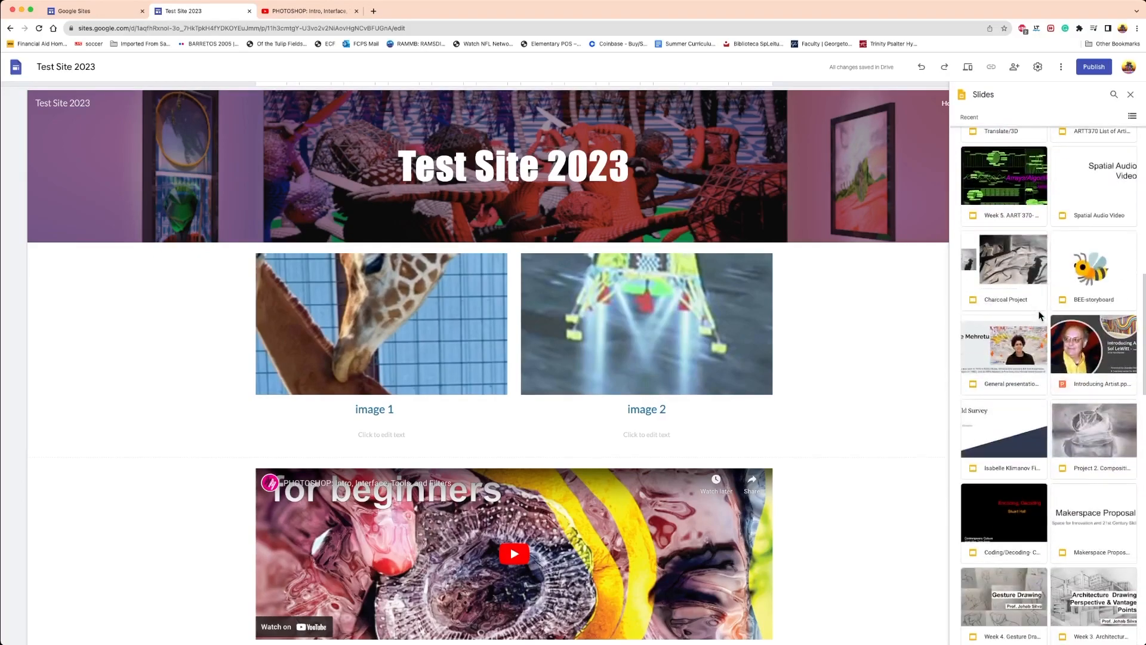
{"action": "scroll", "coordinate": [1039, 315], "scroll_direction": "up", "scroll_amount": 10}
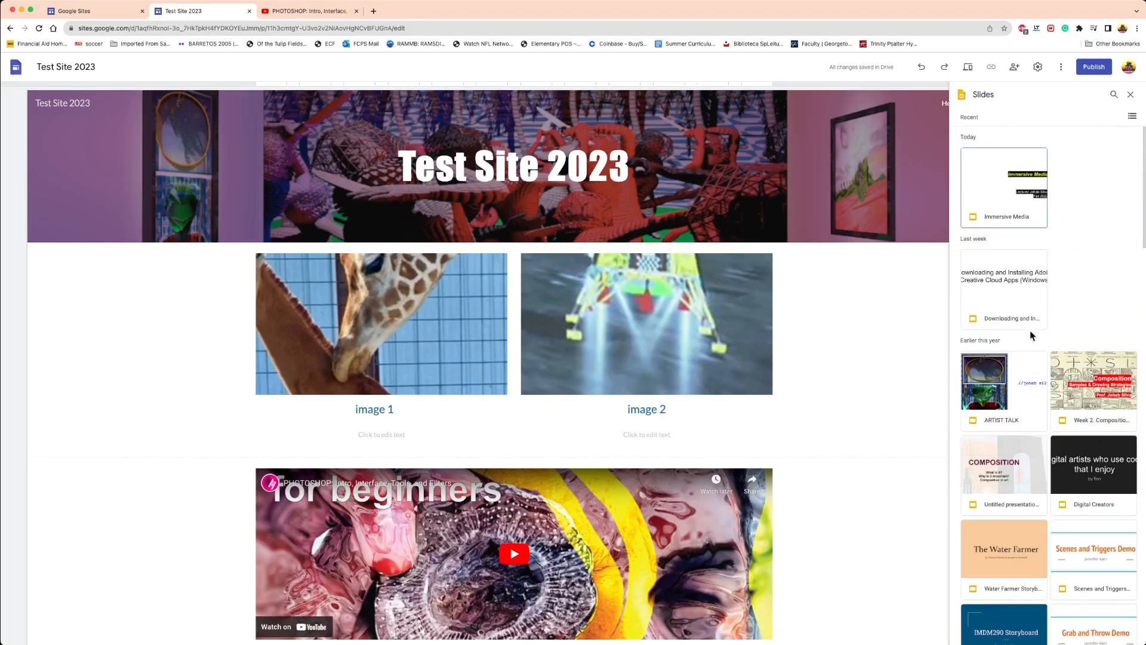
{"action": "left_click", "coordinate": [996, 381]}
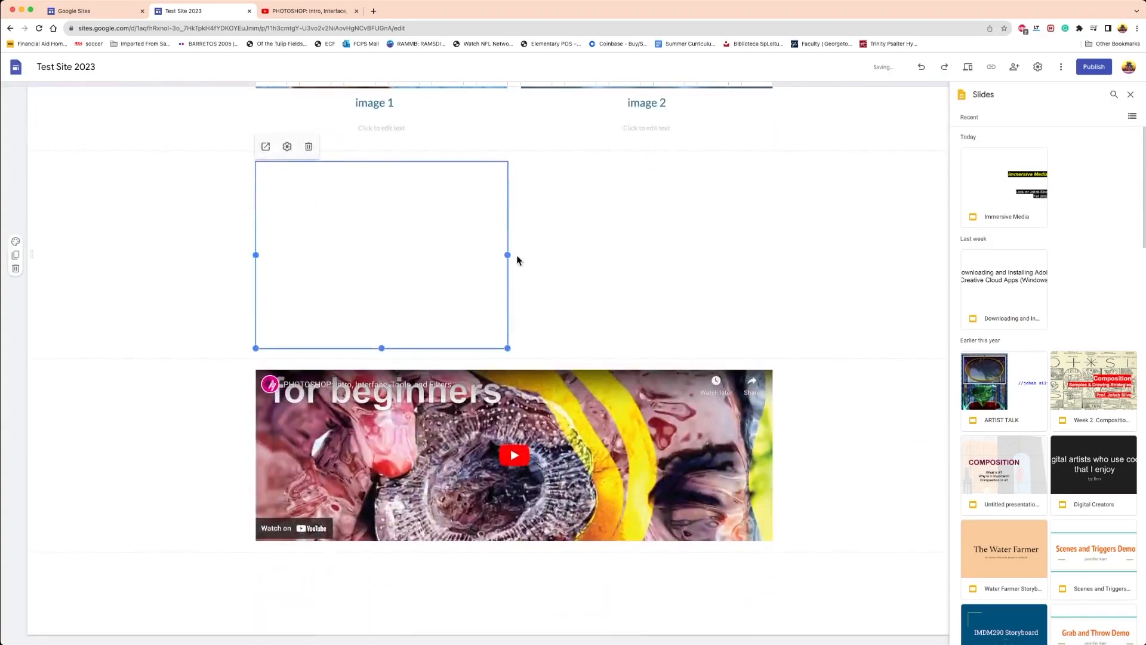
{"action": "left_click_drag", "start_coordinate": [516, 255], "coordinate": [772, 255]}
{"action": "left_click_drag", "start_coordinate": [514, 348], "coordinate": [504, 432]}
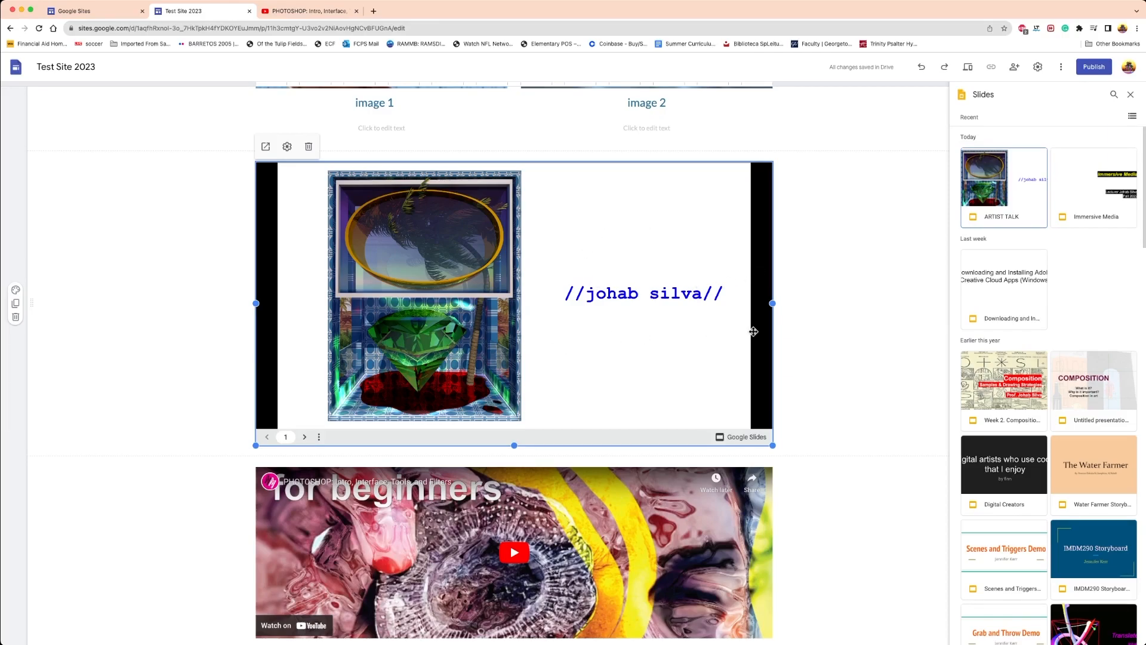
{"action": "left_click", "coordinate": [856, 253]}
{"action": "scroll", "coordinate": [858, 257], "scroll_direction": "up", "scroll_amount": 5}
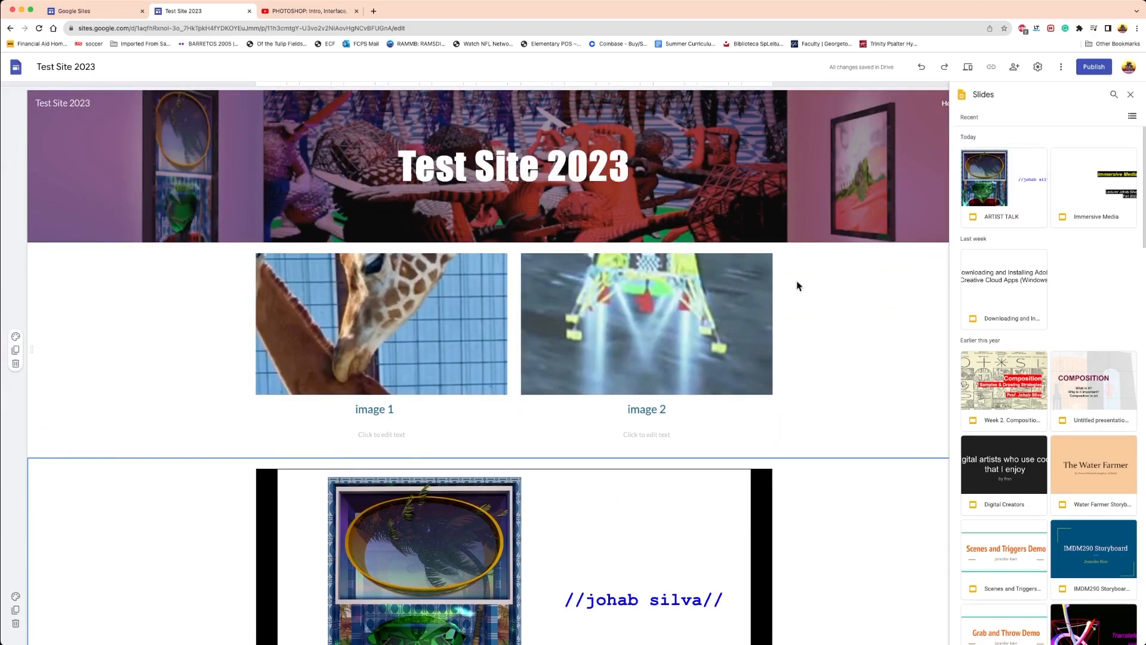
{"action": "scroll", "coordinate": [849, 407], "scroll_direction": "down", "scroll_amount": 6}
{"action": "scroll", "coordinate": [850, 410], "scroll_direction": "up", "scroll_amount": 6}
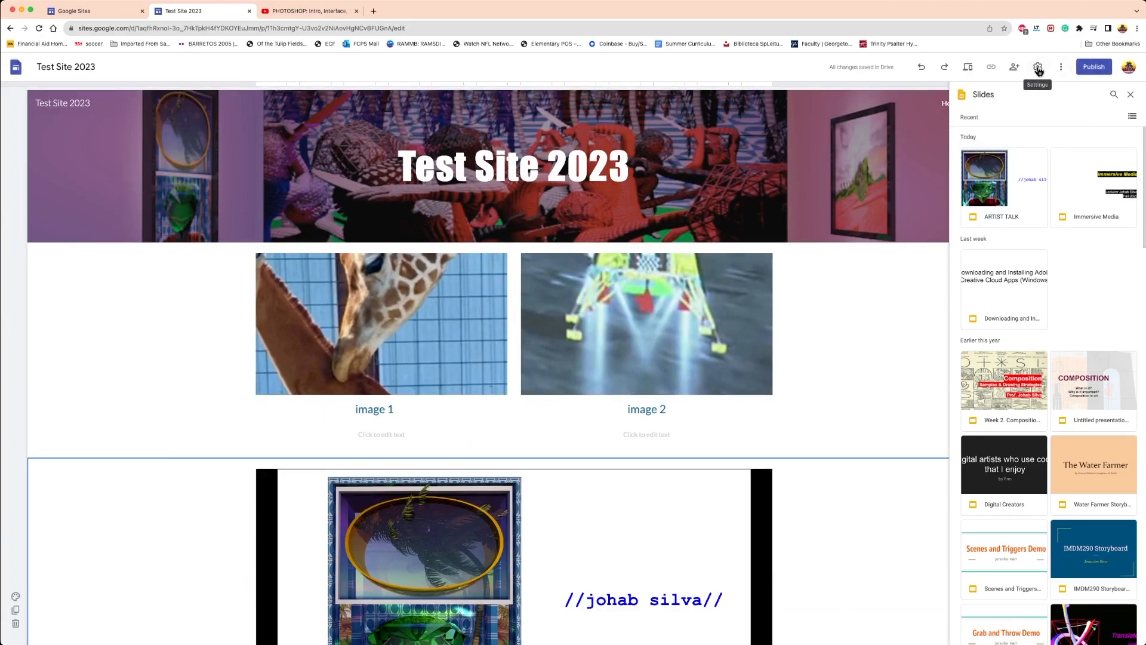
In the site's sharing settings, switch the published site's access to Restricted and back to Public.
{"action": "left_click", "coordinate": [1014, 69]}
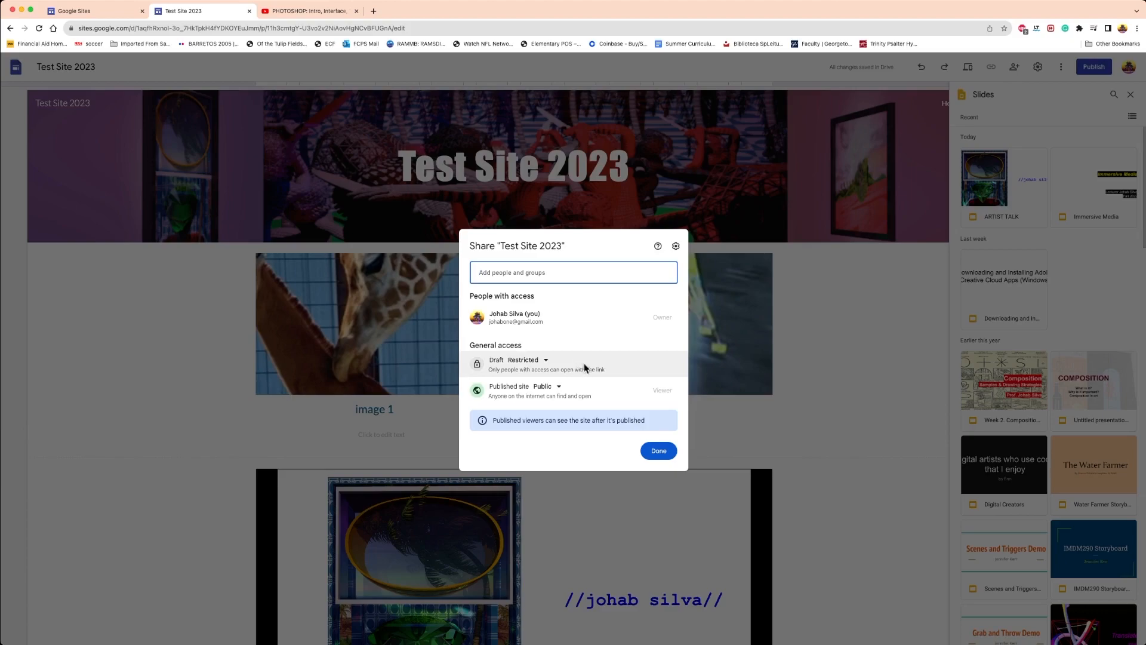
{"action": "left_click", "coordinate": [558, 386]}
{"action": "left_click", "coordinate": [563, 404]}
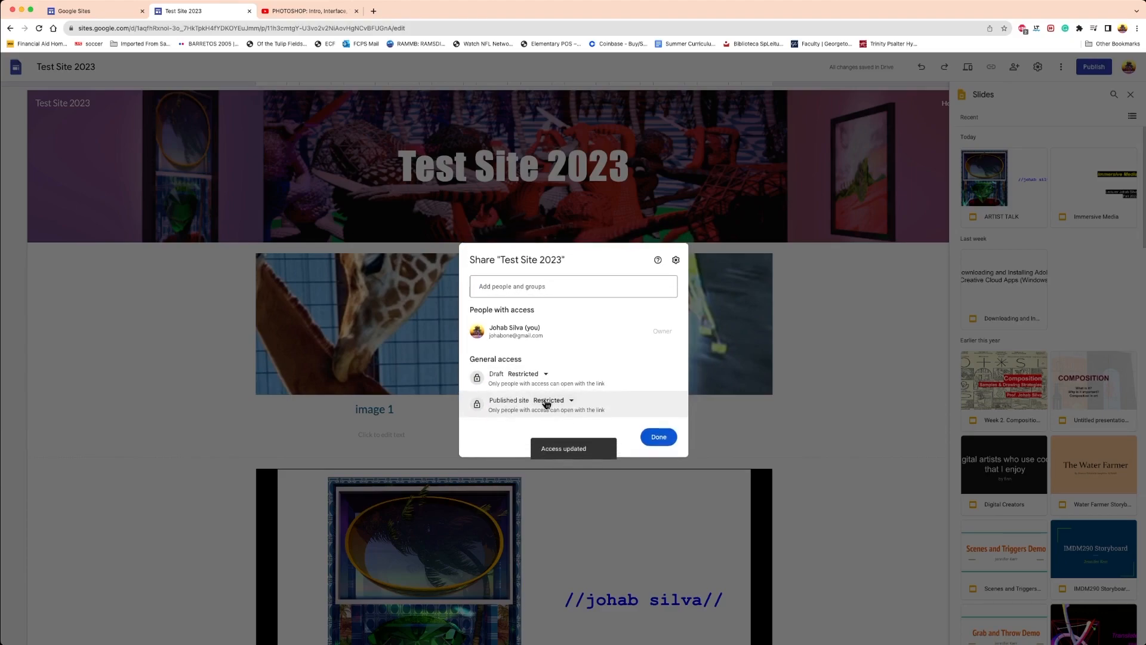
{"action": "left_click", "coordinate": [571, 401]}
{"action": "left_click", "coordinate": [565, 442]}
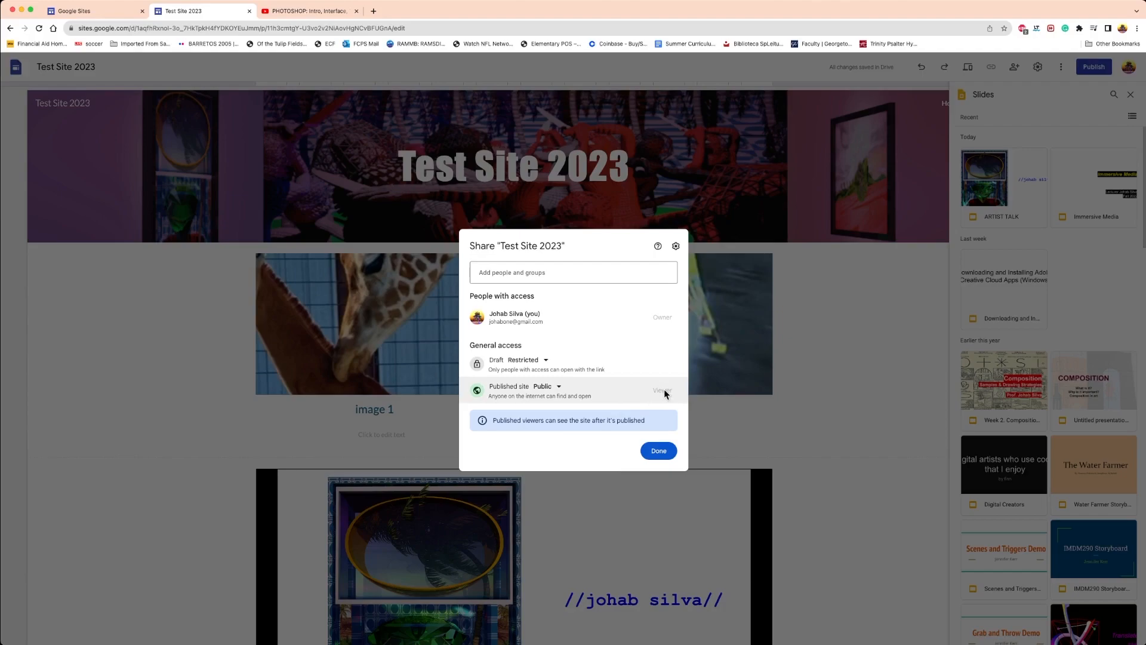
{"action": "left_click", "coordinate": [659, 451]}
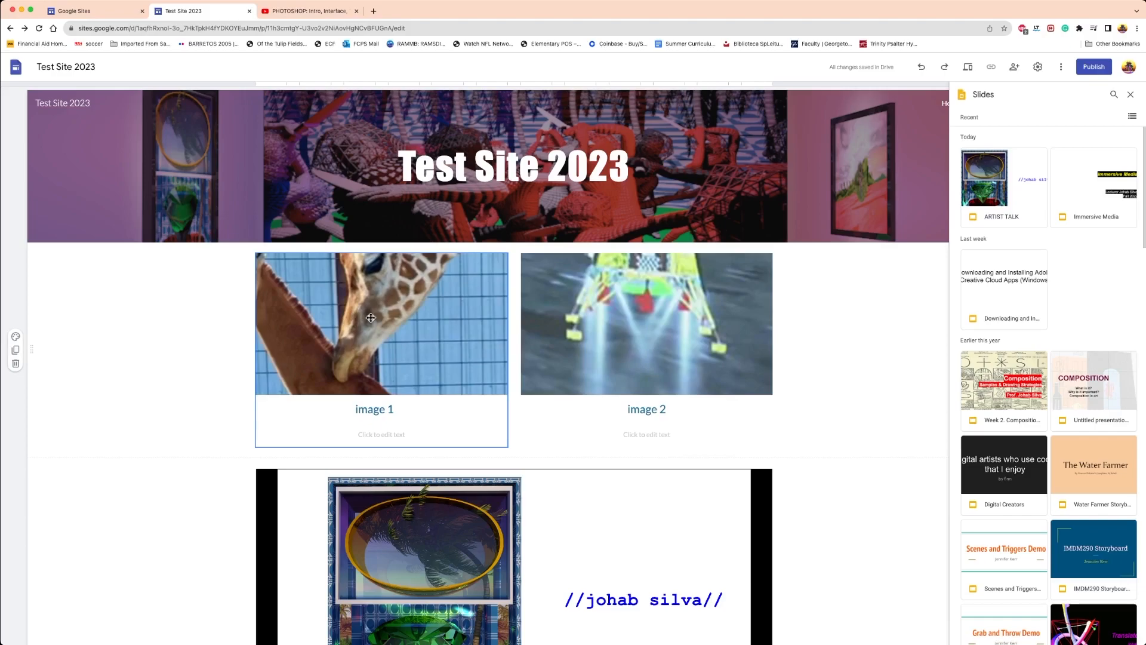
Start publishing the site to the web and set its web address to sitetest20232023.
{"action": "left_click", "coordinate": [1091, 68]}
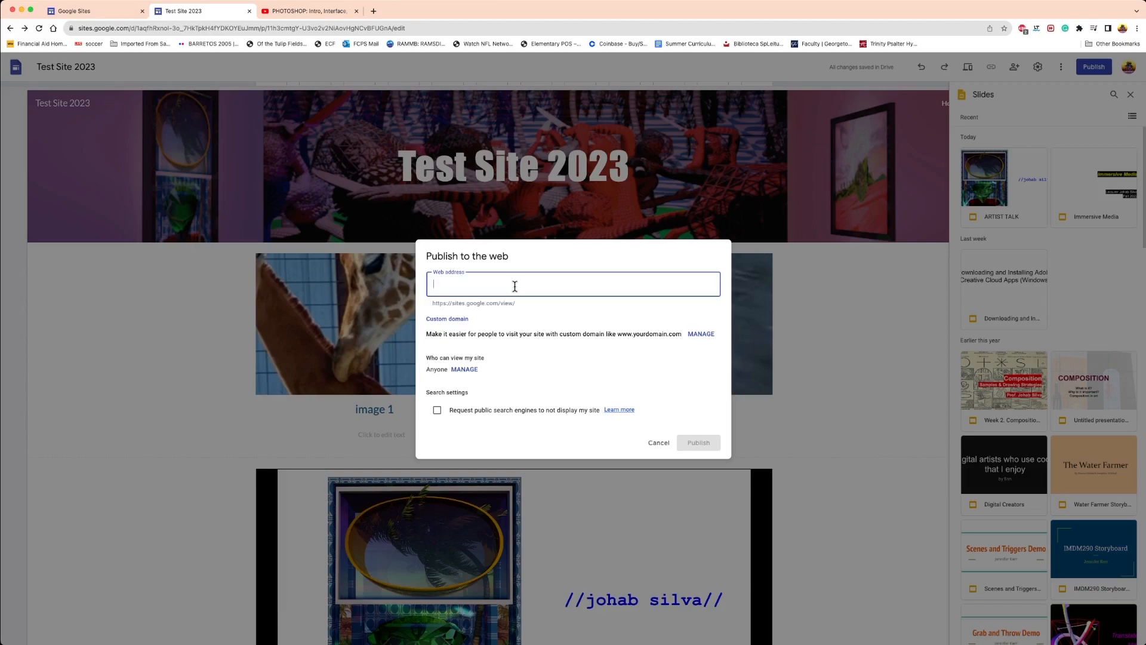
{"action": "key", "text": "BackSpace"}
{"action": "key", "text": "BackSpace"}
{"action": "key", "text": "BackSpace"}
{"action": "key", "text": "BackSpace"}
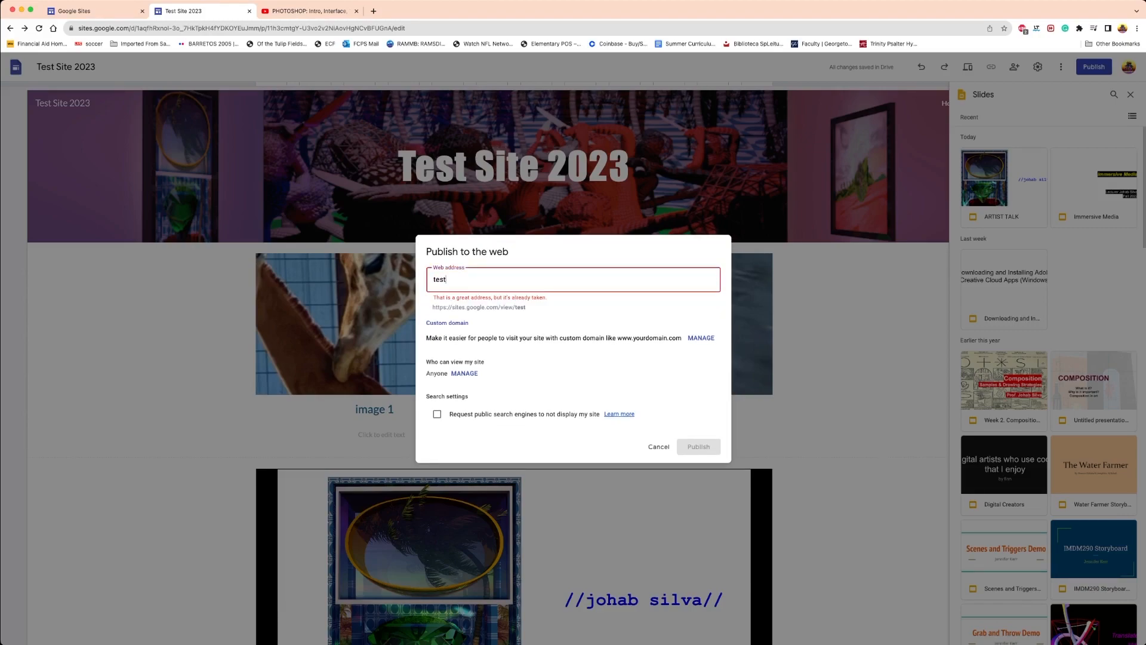
{"action": "type", "text": "sit"}
{"action": "type", "text": "20232023"}
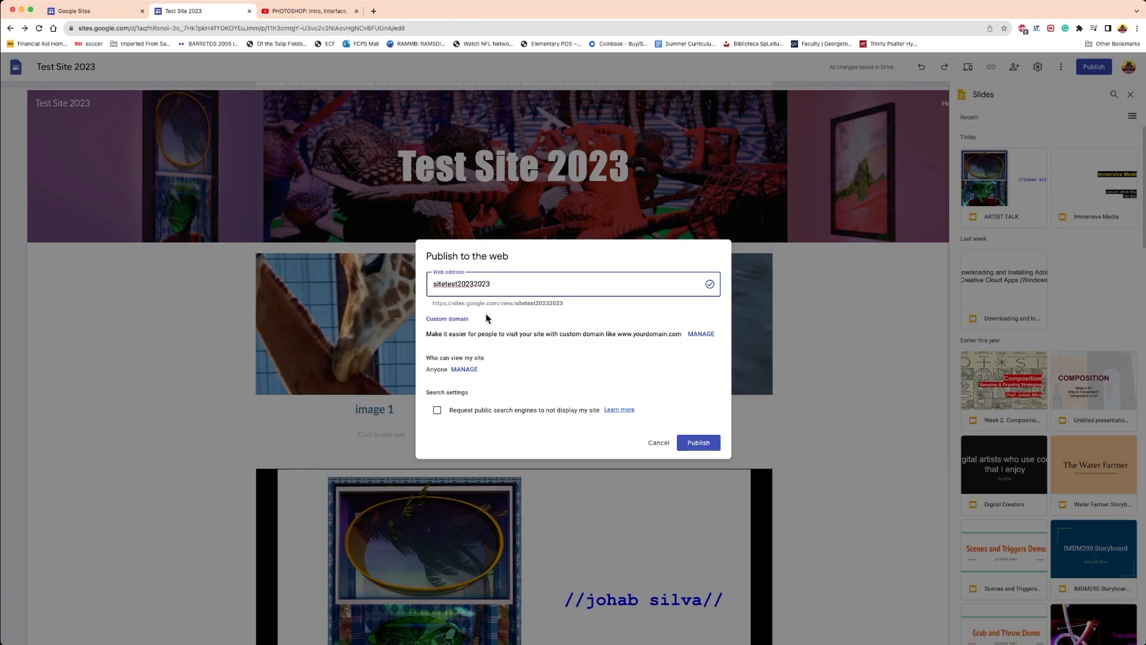
Publish the site to the web with the chosen address, leaving the search engine setting unchecked.
{"action": "left_click", "coordinate": [430, 318]}
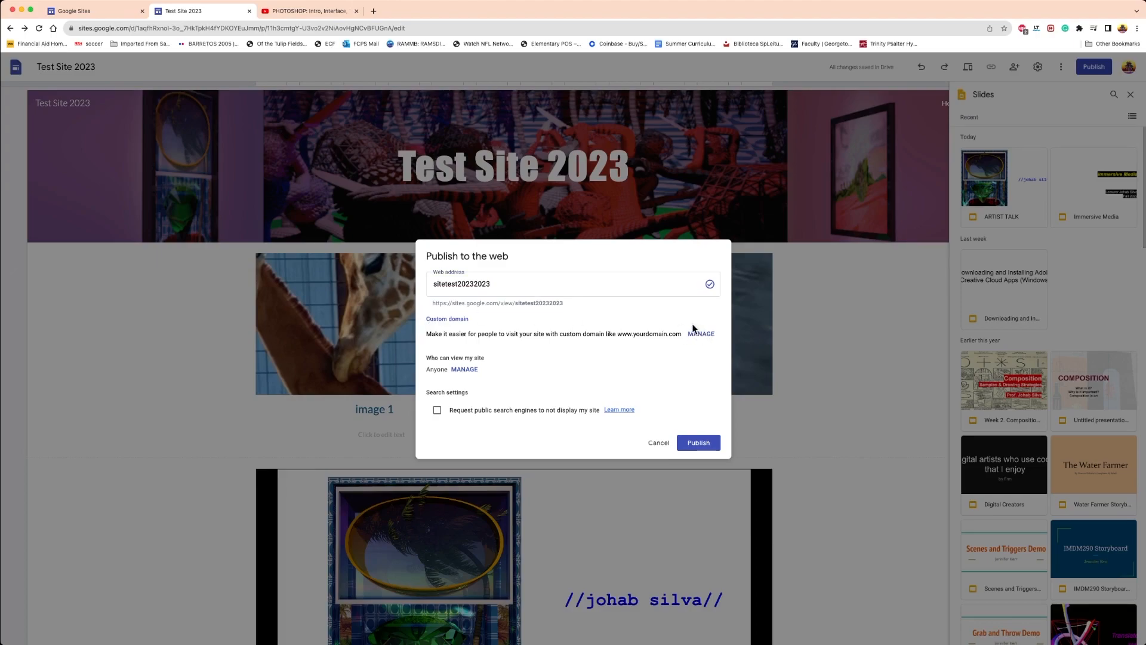
{"action": "left_click_drag", "start_coordinate": [452, 303], "coordinate": [498, 303]}
{"action": "left_click", "coordinate": [703, 442]}
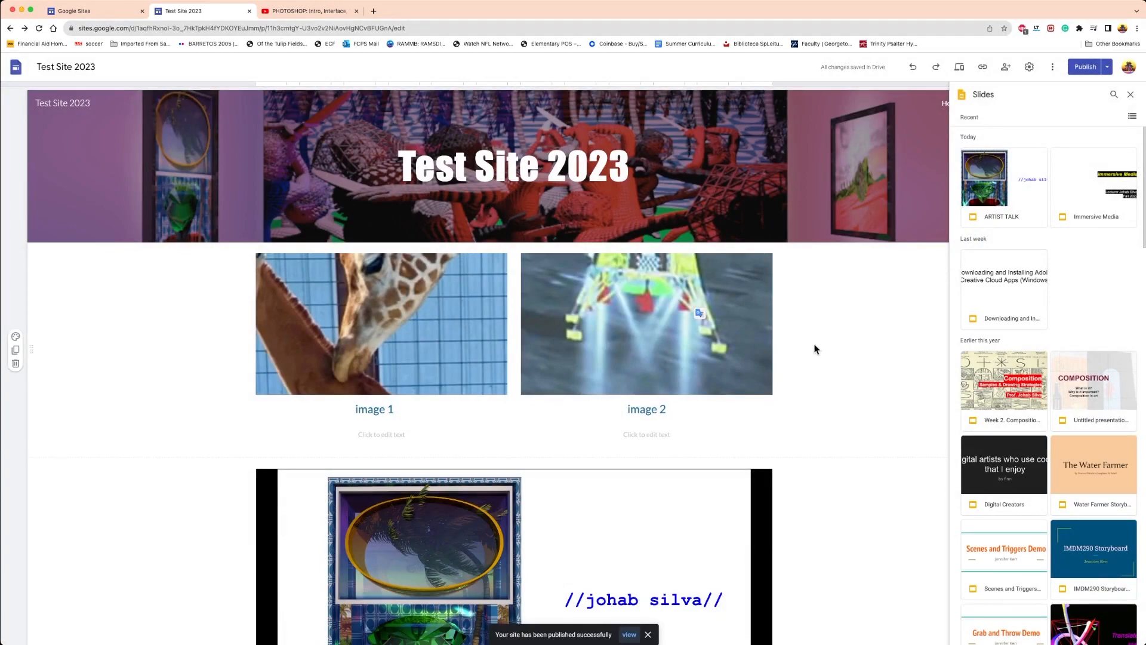
Check the review of unpublished changes, return to the editor and open the published site.
{"action": "left_click", "coordinate": [1079, 70]}
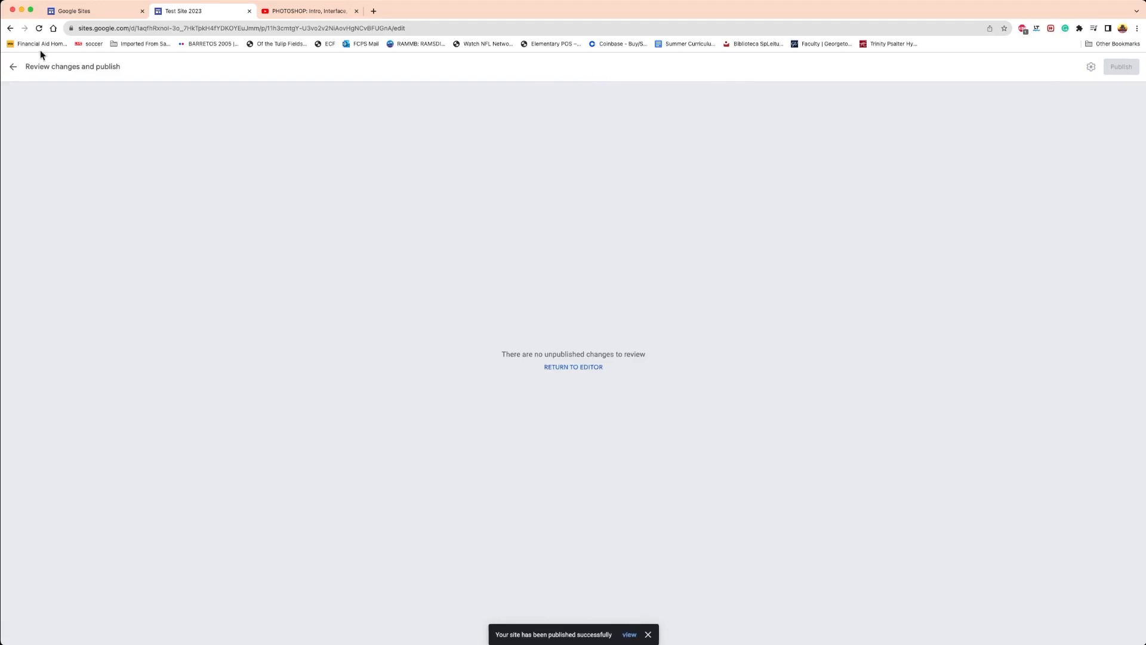
{"action": "left_click", "coordinate": [14, 66]}
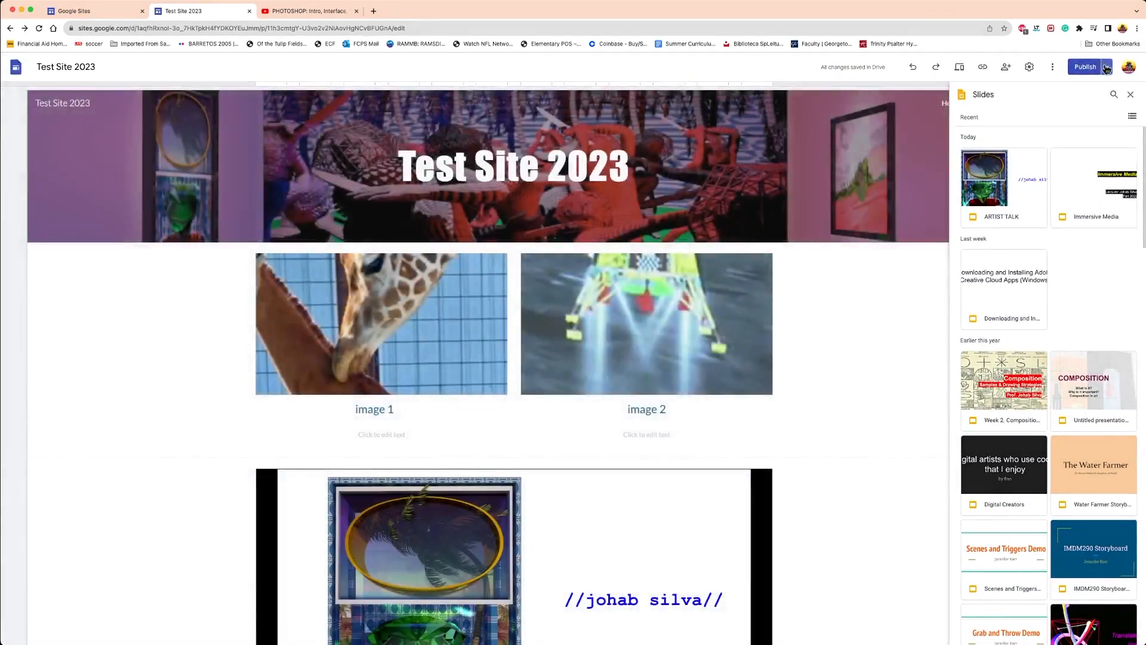
{"action": "left_click", "coordinate": [1107, 69]}
{"action": "left_click", "coordinate": [1107, 69]}
{"action": "left_click", "coordinate": [1108, 68]}
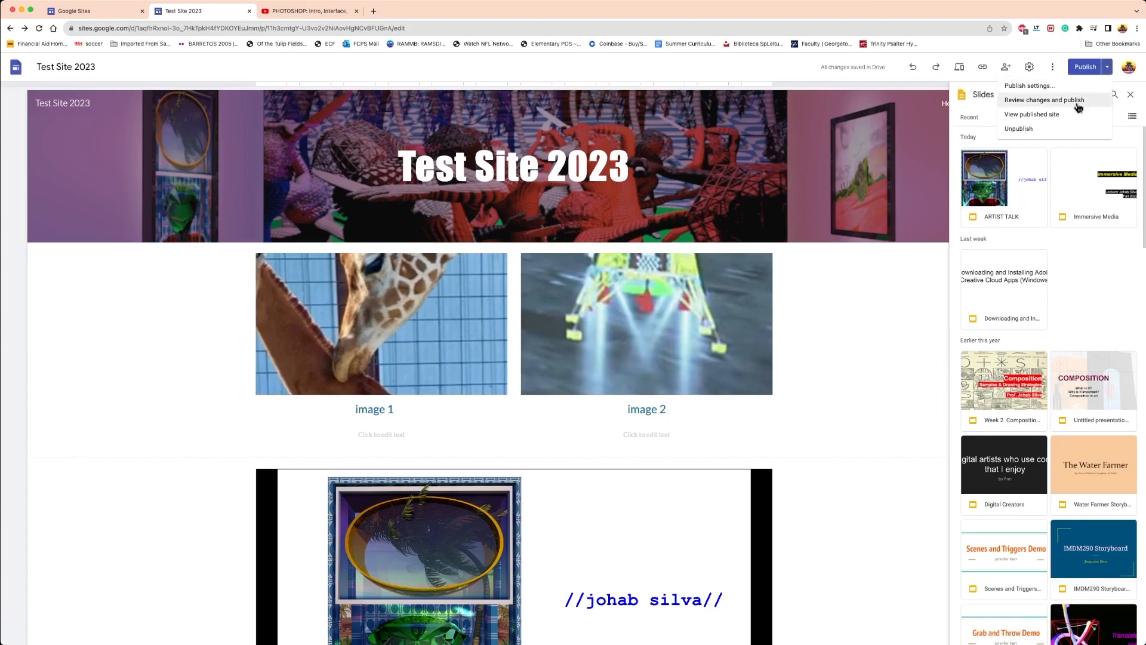
{"action": "left_click", "coordinate": [1047, 114]}
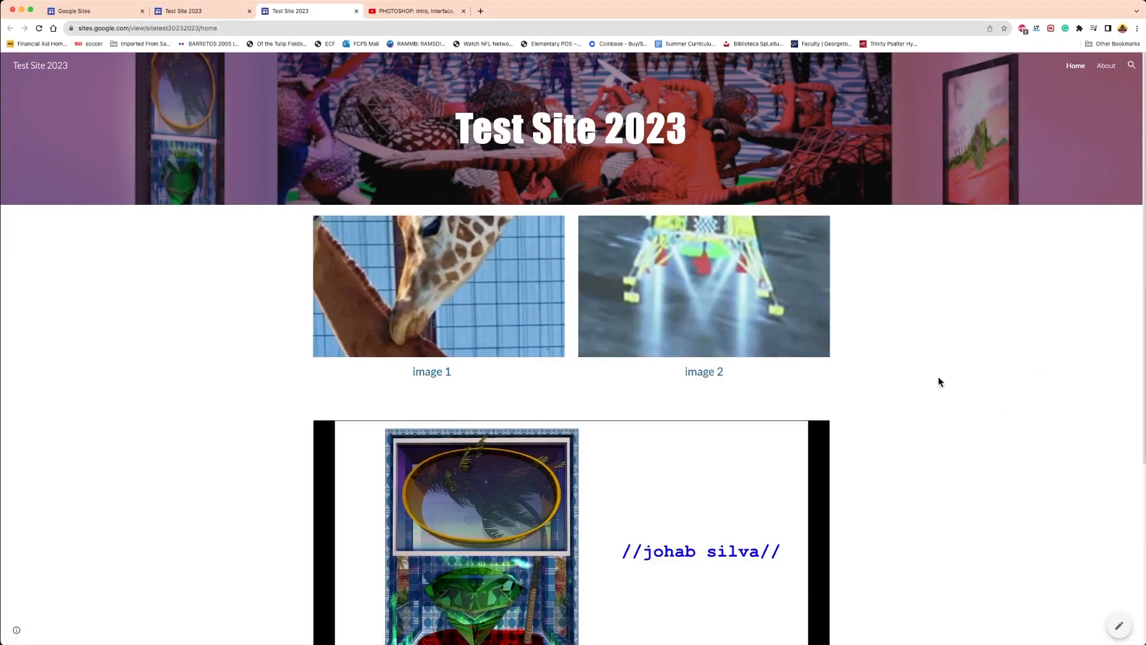
Look over the published home page from the header to the YouTube video and select its web address.
{"action": "scroll", "coordinate": [898, 351], "scroll_direction": "down", "scroll_amount": 5}
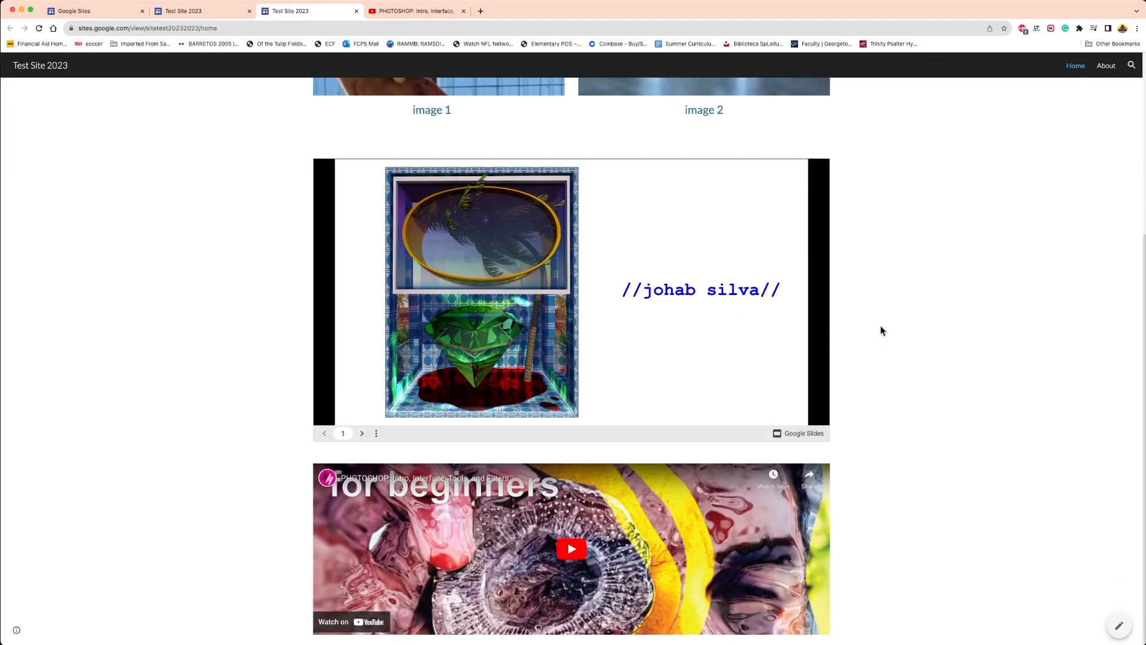
{"action": "scroll", "coordinate": [881, 326], "scroll_direction": "up", "scroll_amount": 5}
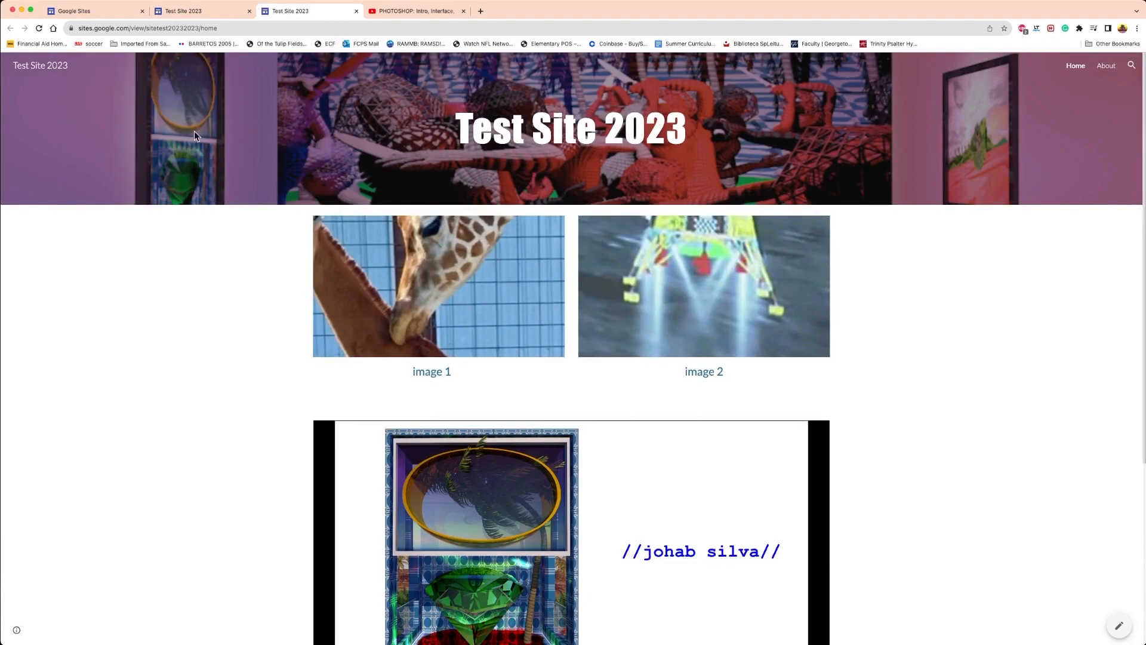
{"action": "left_click", "coordinate": [116, 22]}
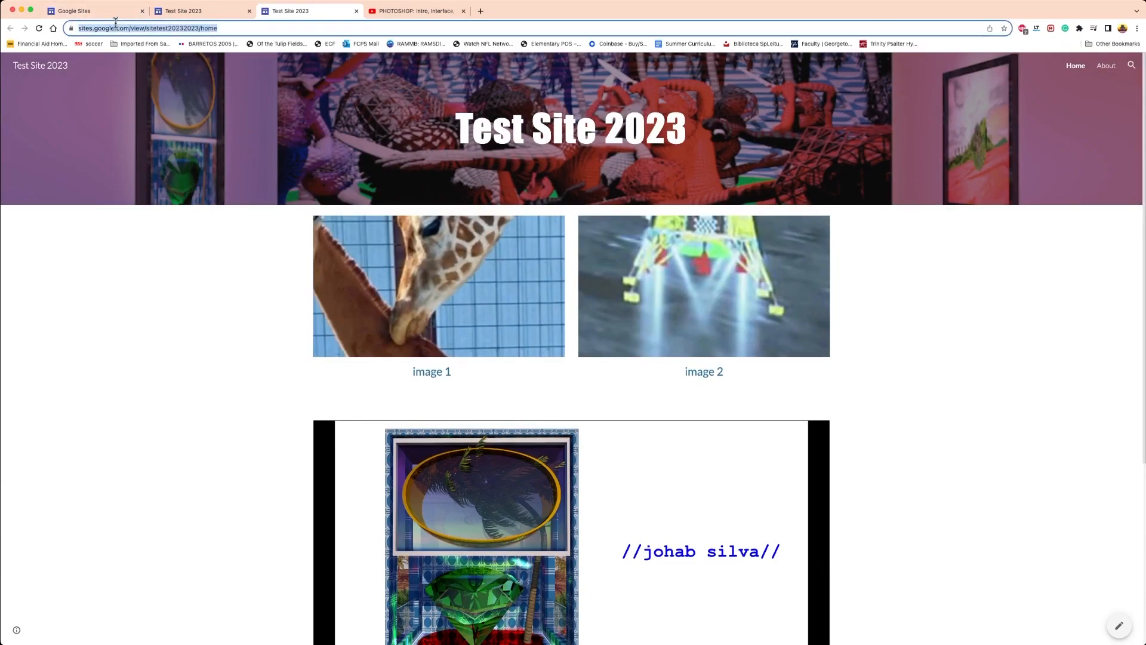
{"action": "scroll", "coordinate": [126, 352], "scroll_direction": "down", "scroll_amount": 2}
{"action": "left_click", "coordinate": [388, 11]}
{"action": "left_click", "coordinate": [320, 12]}
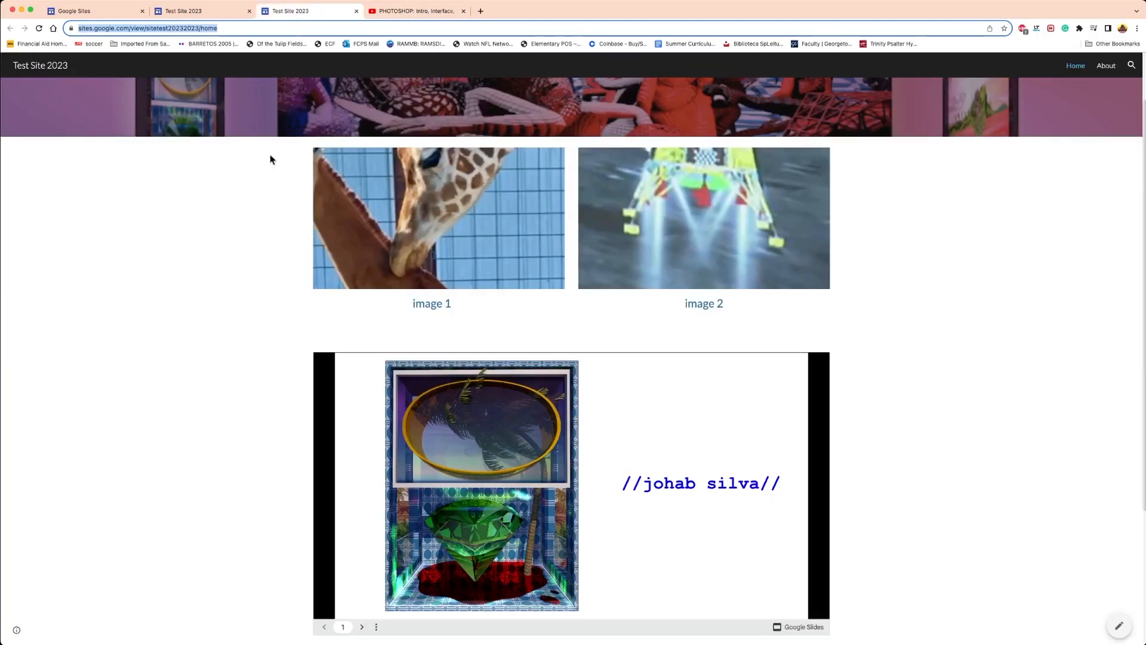
{"action": "scroll", "coordinate": [243, 242], "scroll_direction": "up", "scroll_amount": 2}
Return to the Test Site 2023 editor and close the list of Slides presentations.
{"action": "left_click", "coordinate": [174, 11]}
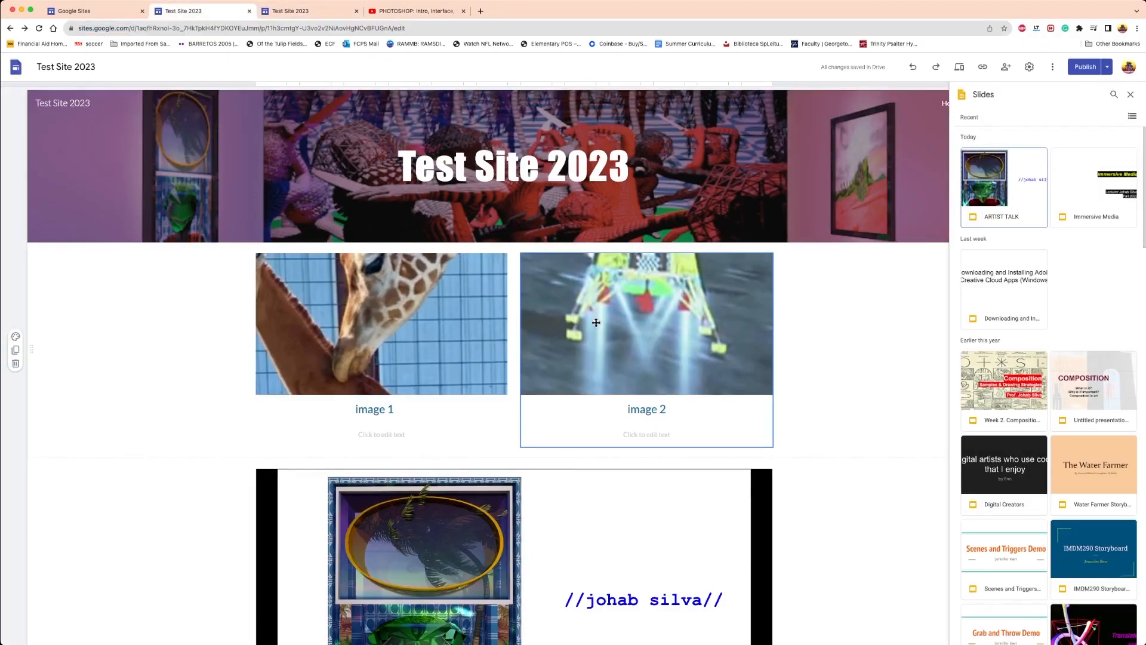
{"action": "scroll", "coordinate": [805, 268], "scroll_direction": "down", "scroll_amount": 1}
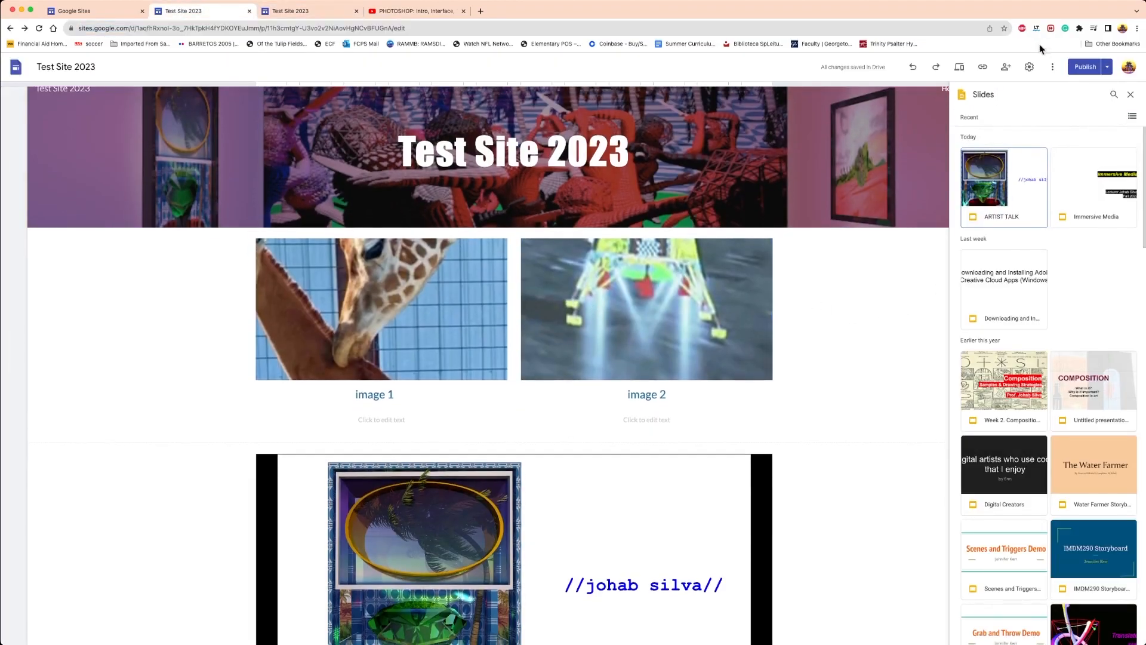
{"action": "left_click", "coordinate": [1130, 94]}
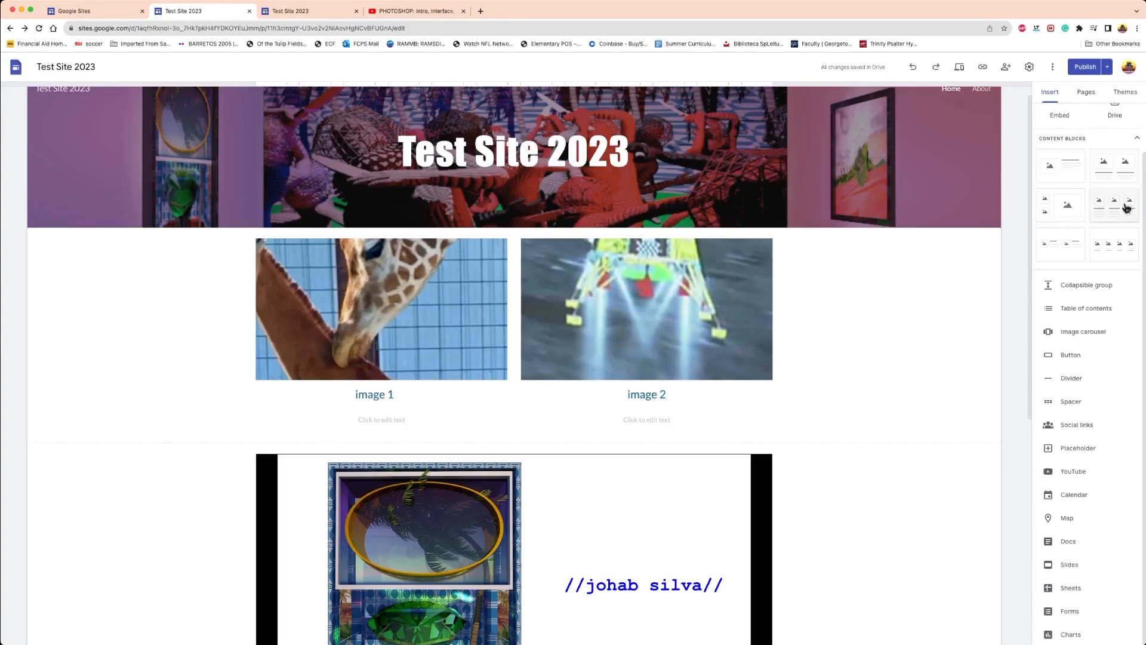
{"action": "scroll", "coordinate": [873, 342], "scroll_direction": "down", "scroll_amount": 6}
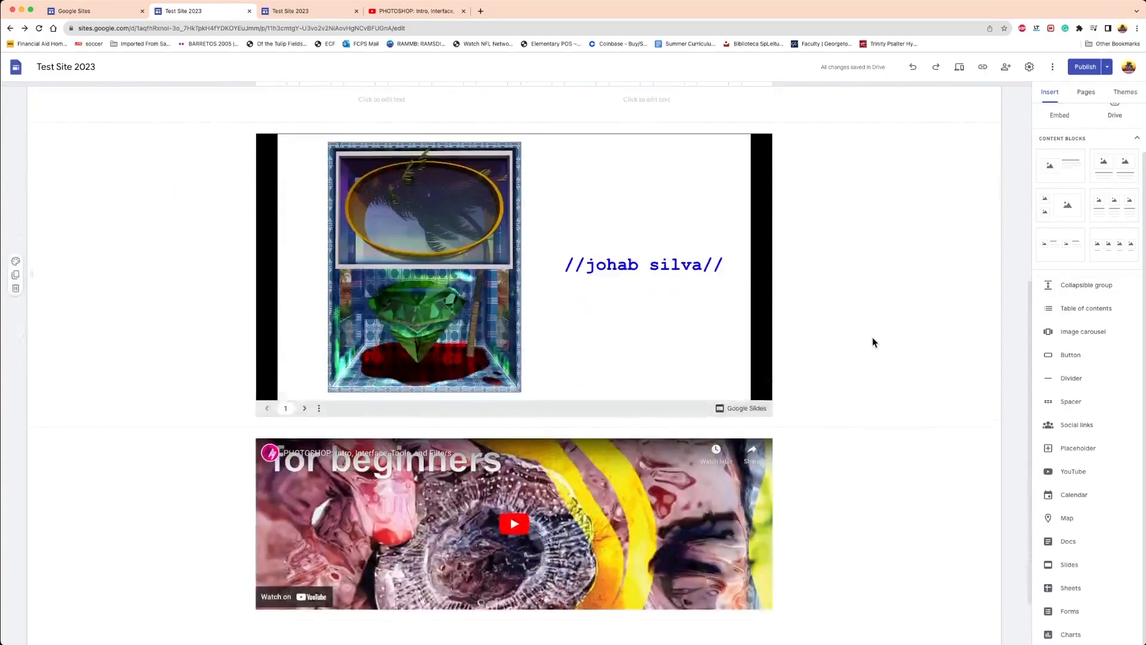